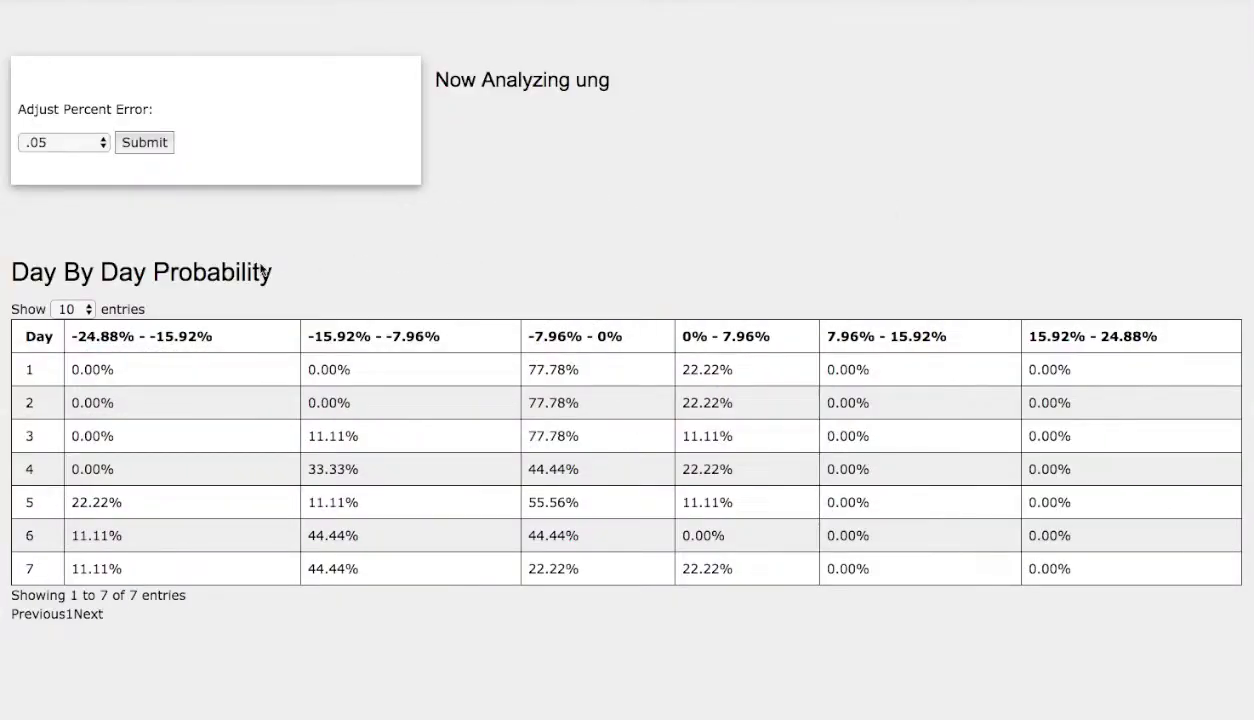
- Examine the UNG analysis page from the Day By Day Probability table down to the forecasts in nominal values
scroll(90, 650, "down", 10)
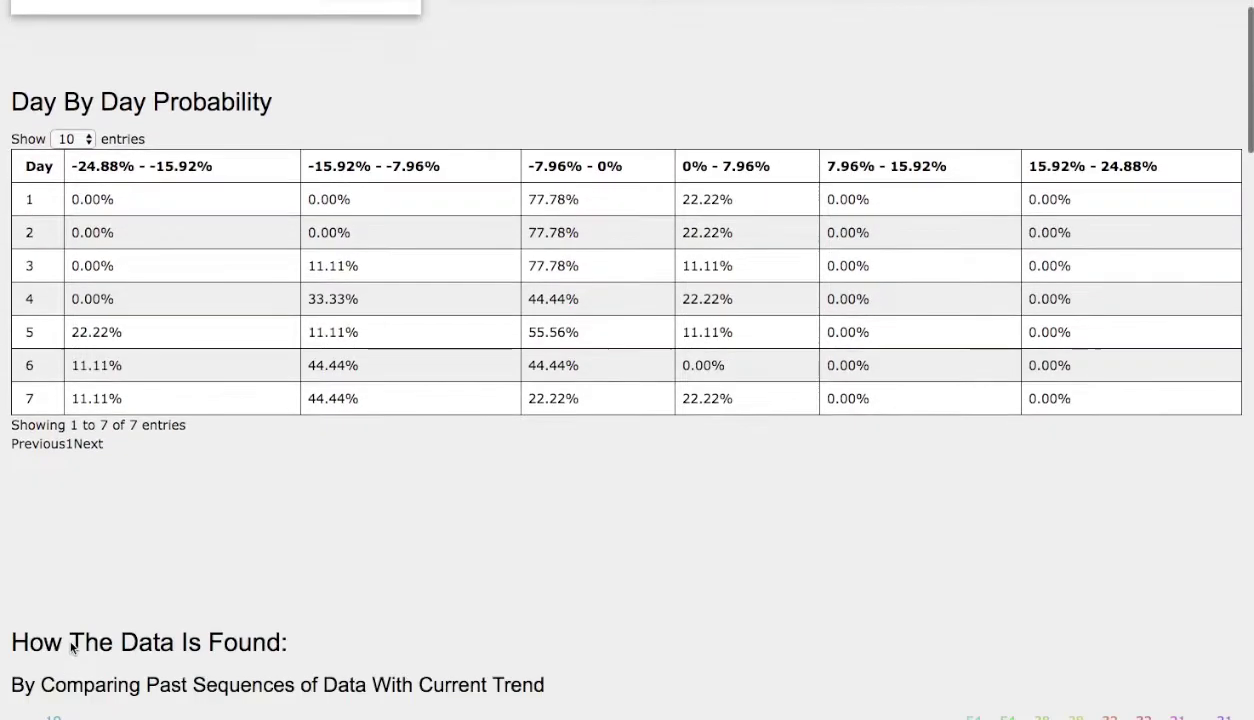
scroll(74, 647, "down", 15)
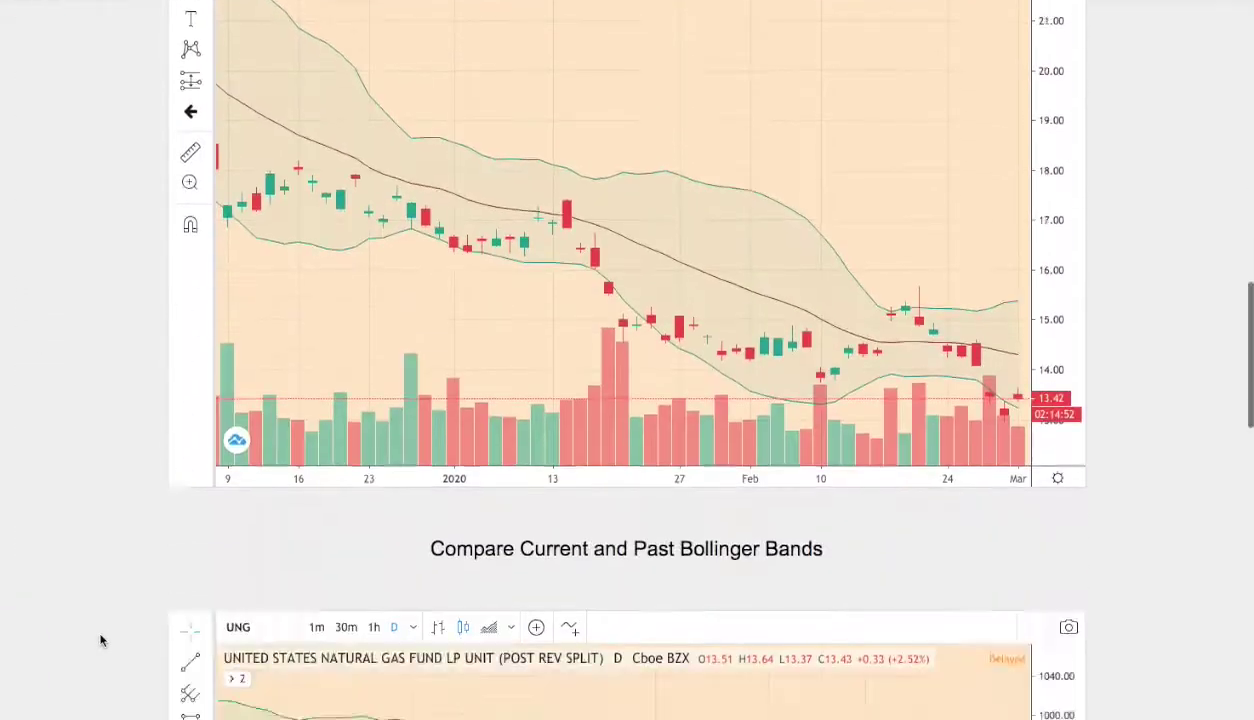
scroll(100, 640, "down", 8)
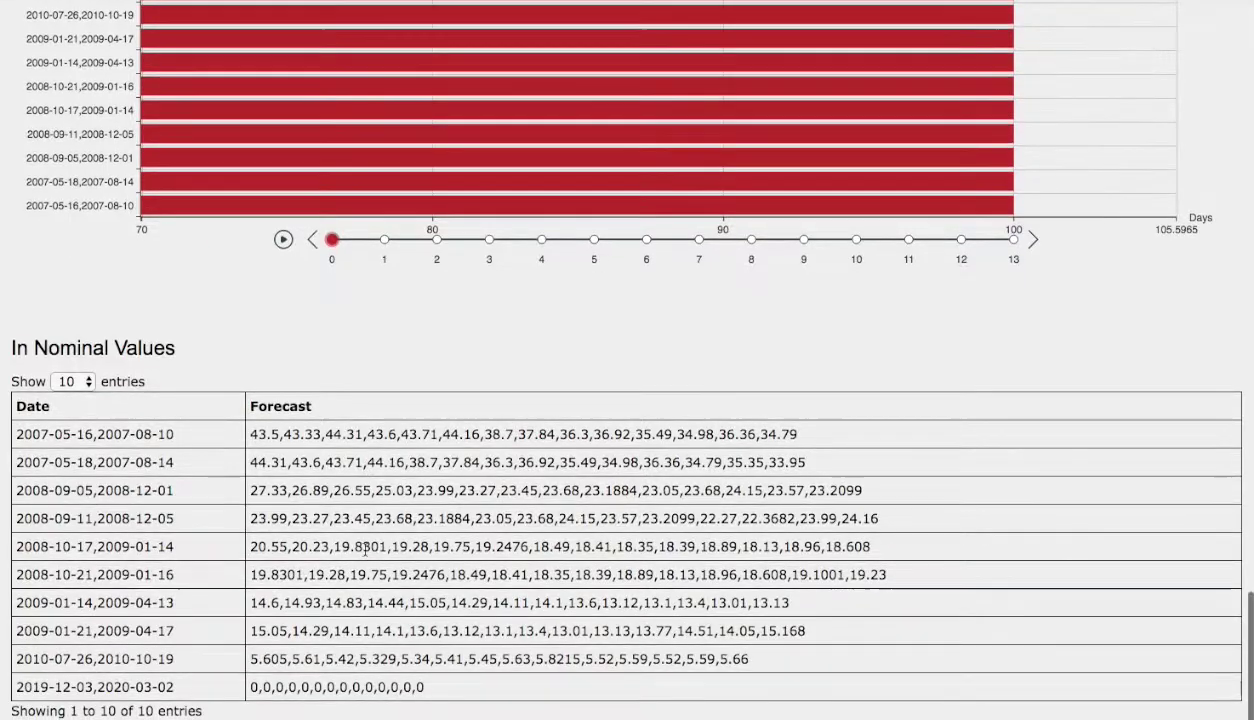
scroll(365, 550, "up", 1)
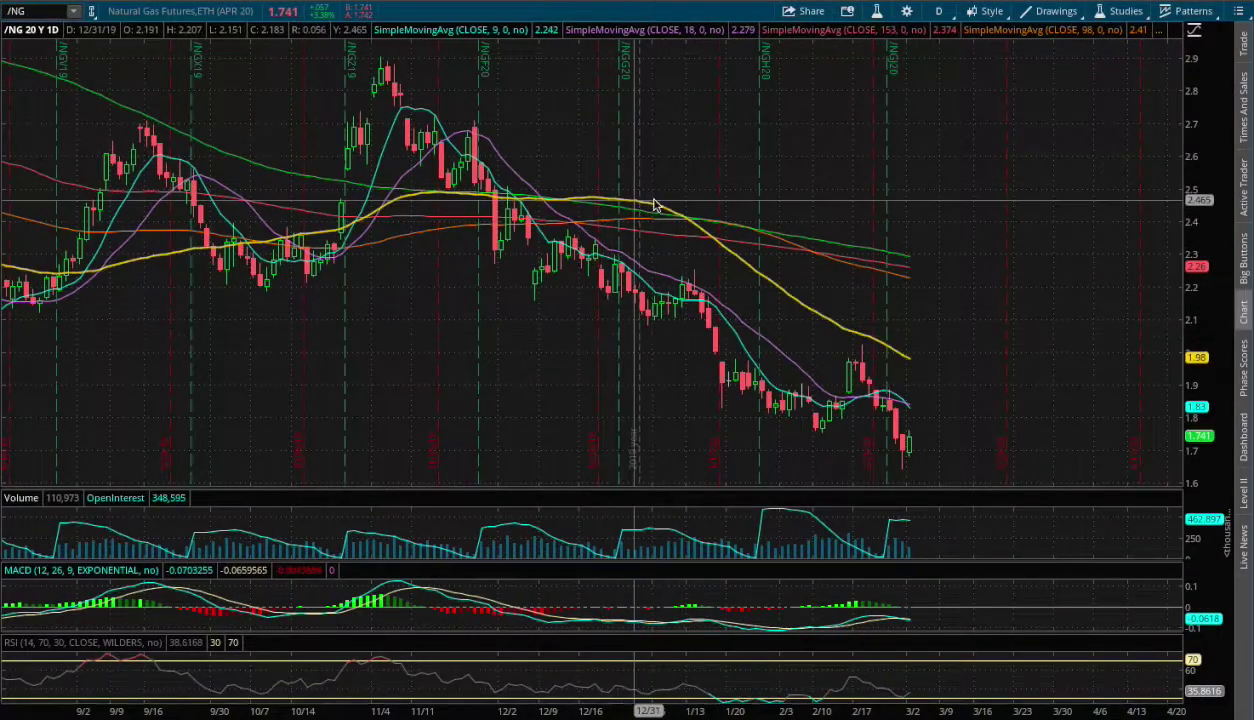
- Switch to thinkorswim and view the /NG chart in the 180 D : 1h and 180 D : 4h time frames
left_click(938, 12)
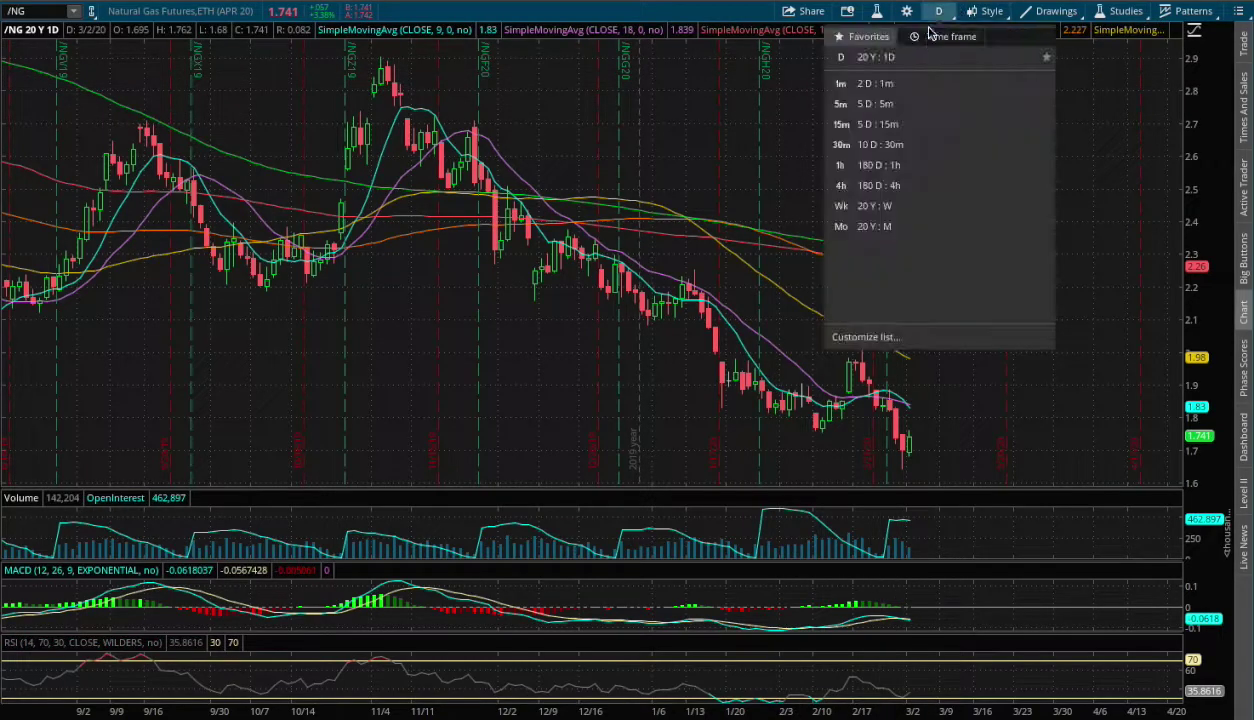
left_click(862, 164)
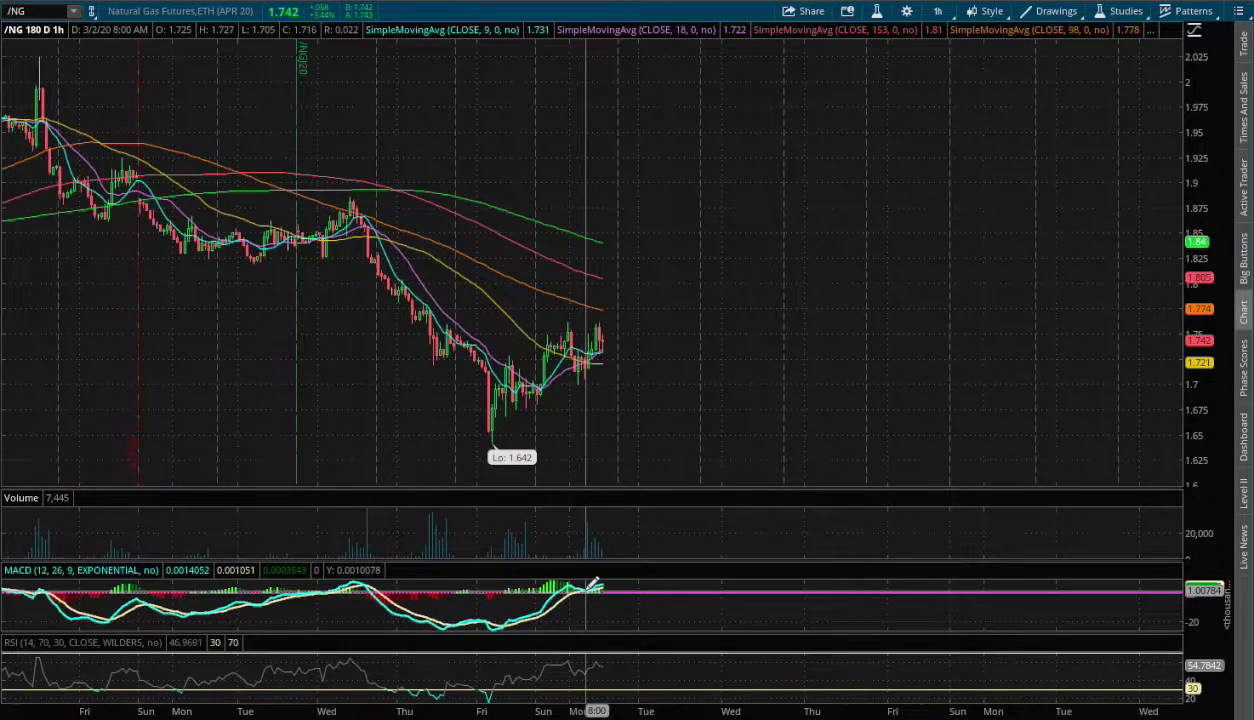
left_click(937, 11)
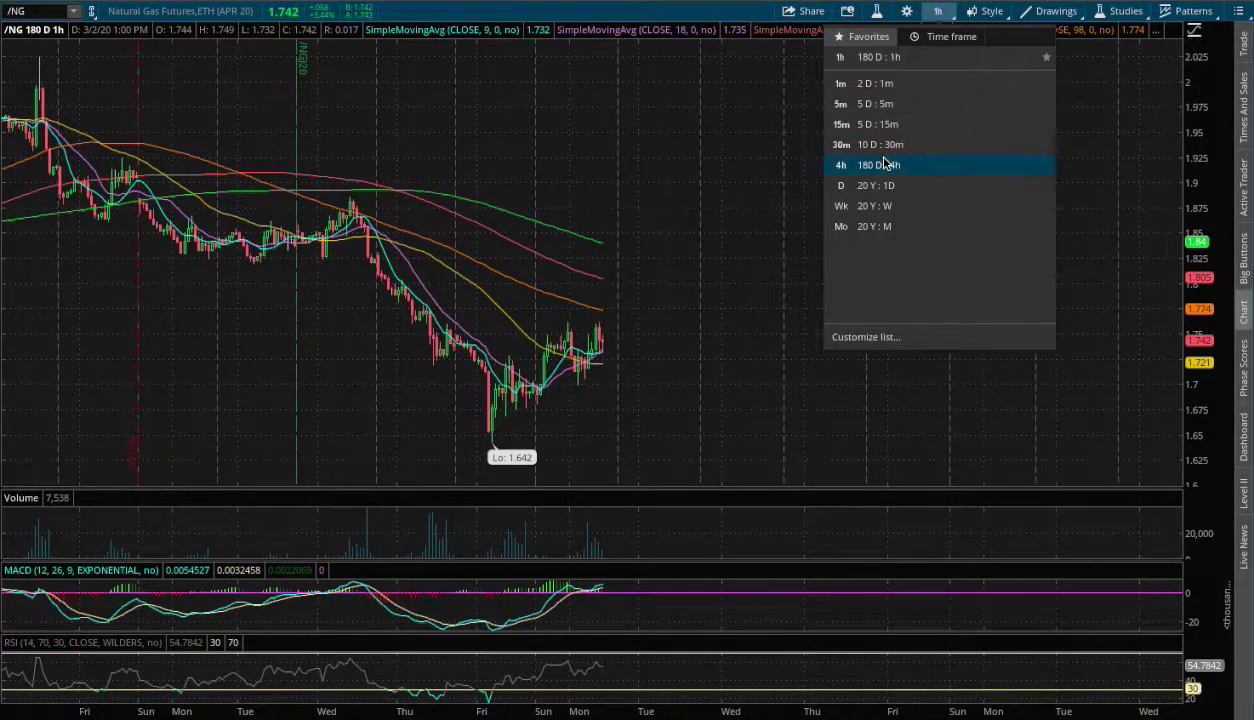
left_click(884, 164)
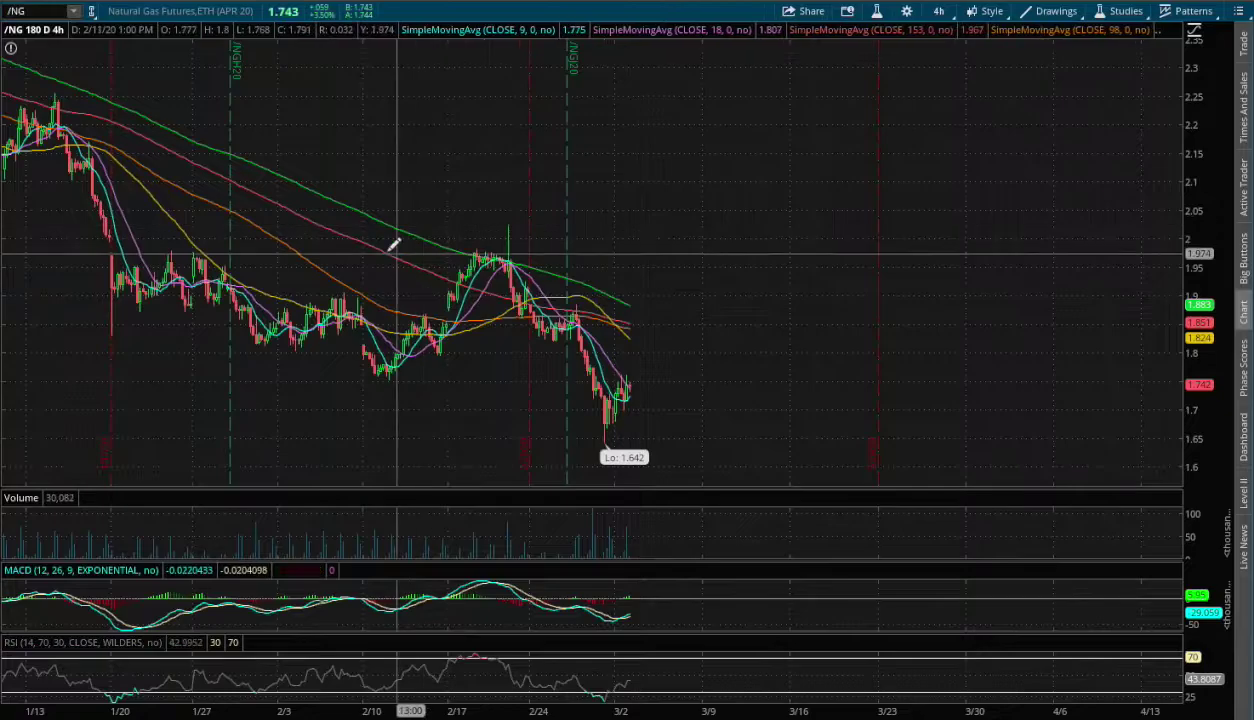
- Set the /NG chart to the 20 Y : 1D time frame and narrow it to the price action since mid-November 2019
left_click(939, 12)
left_click(885, 188)
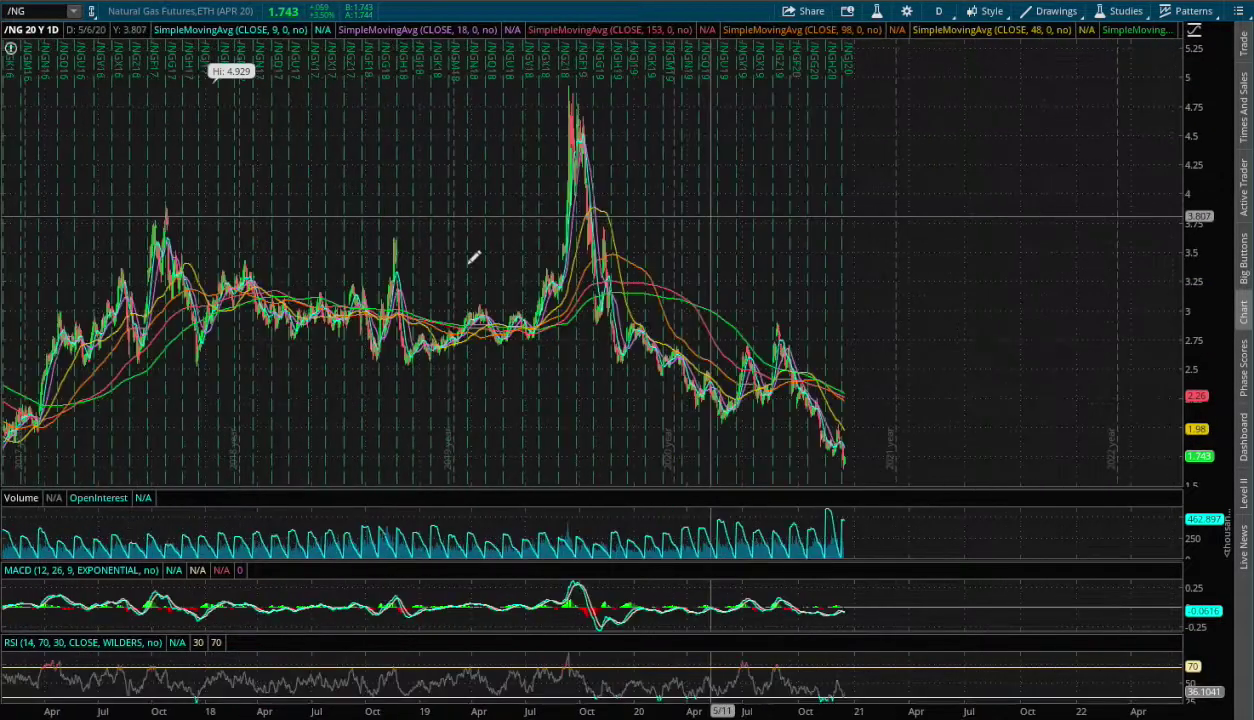
left_click_drag(340, 312, 652, 339)
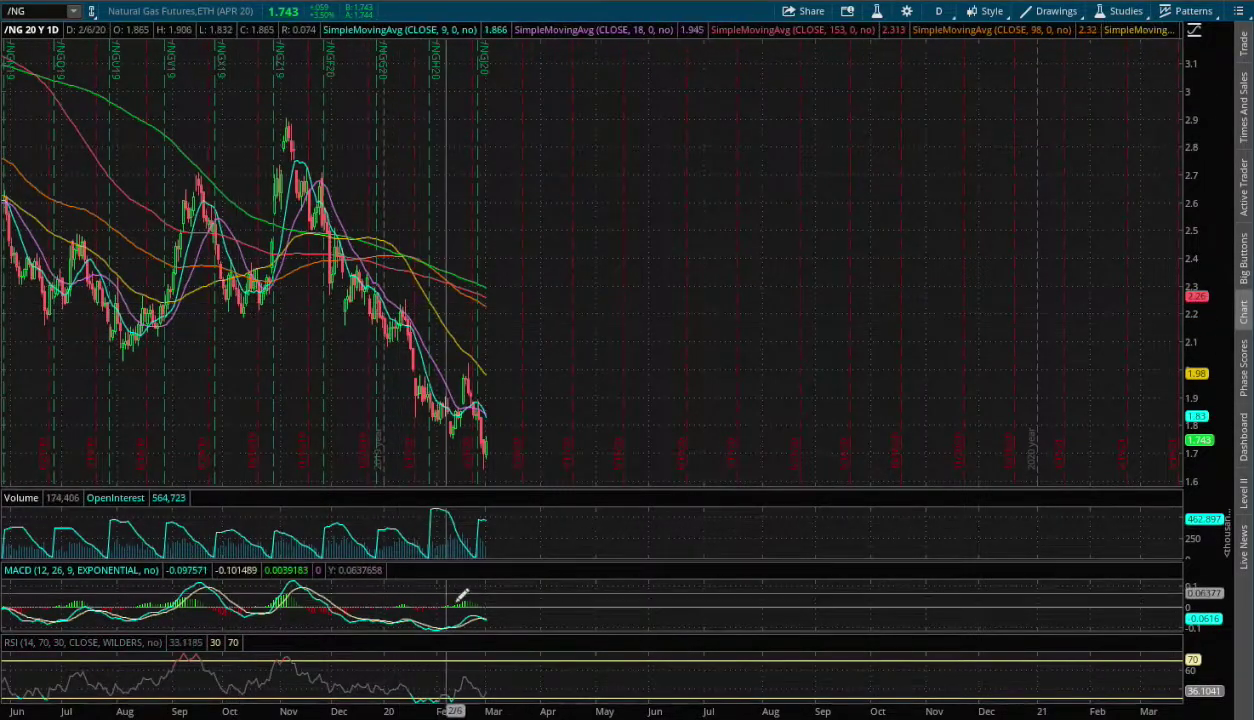
left_click_drag(232, 327, 768, 356)
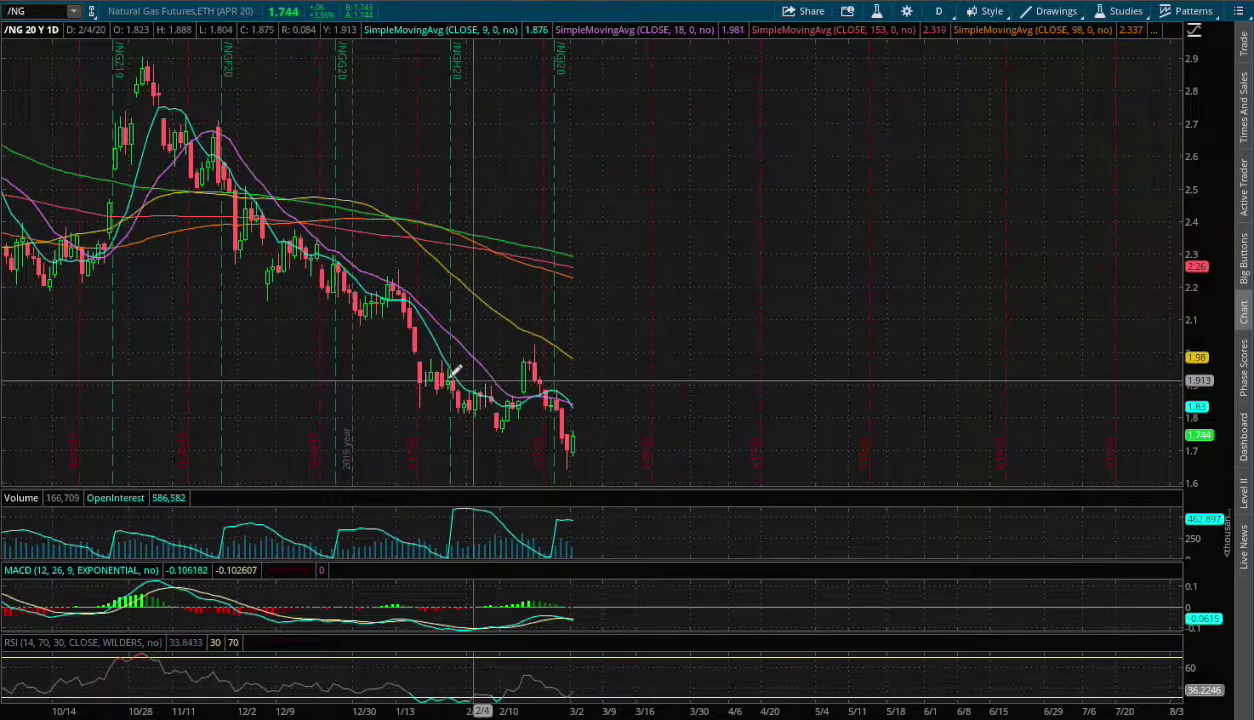
left_click_drag(187, 282, 970, 362)
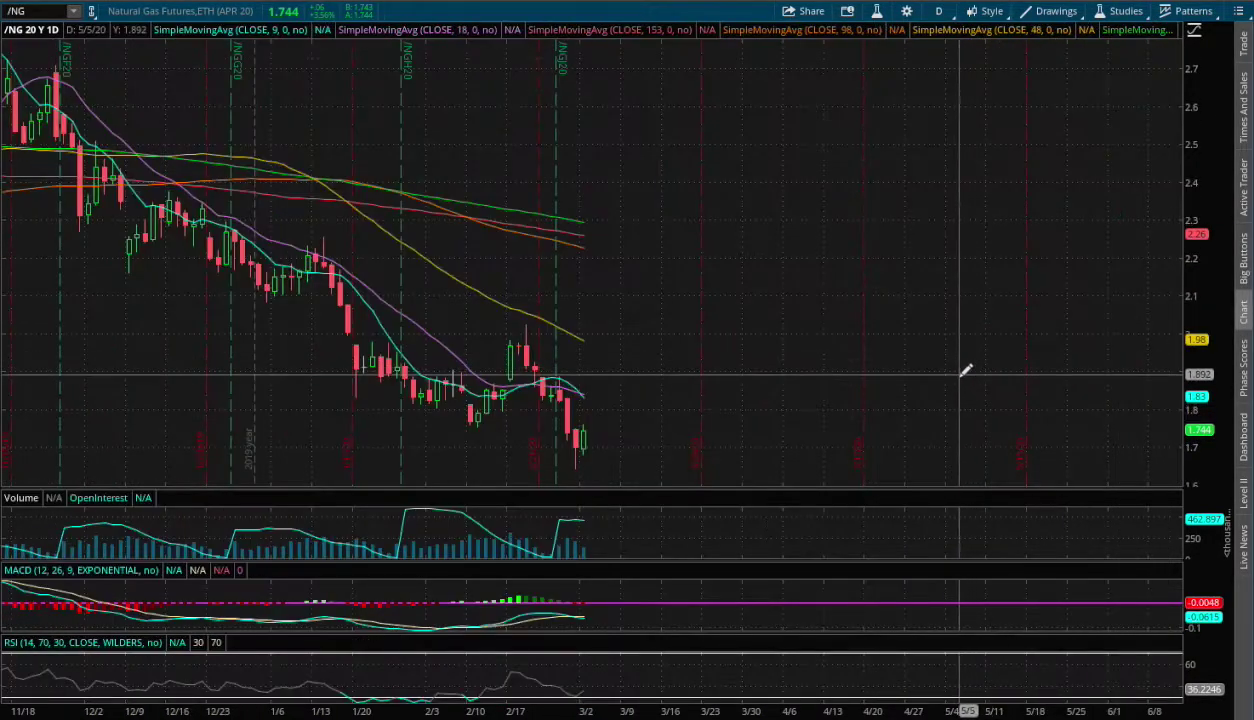
- Draw horizontal lines extending from the recent 1.642 low and from the January 31 candle at about 1.84
mouse_move(1147, 607)
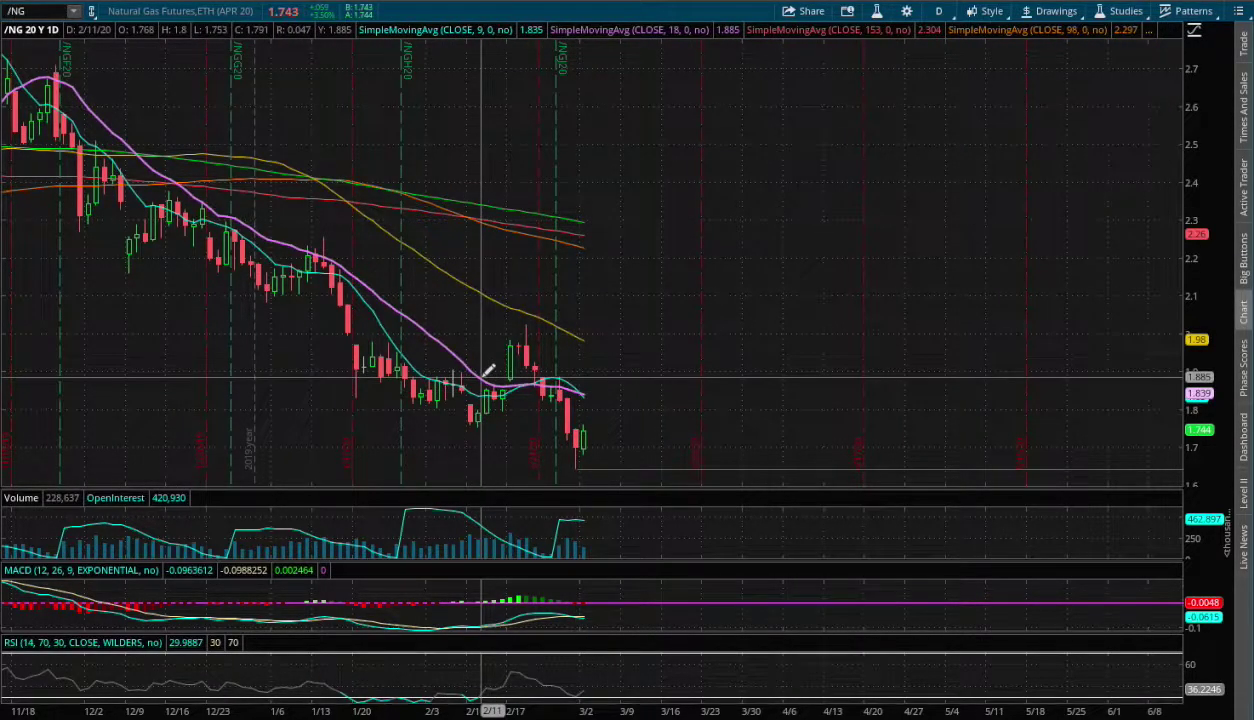
scroll(484, 370, "up", 2)
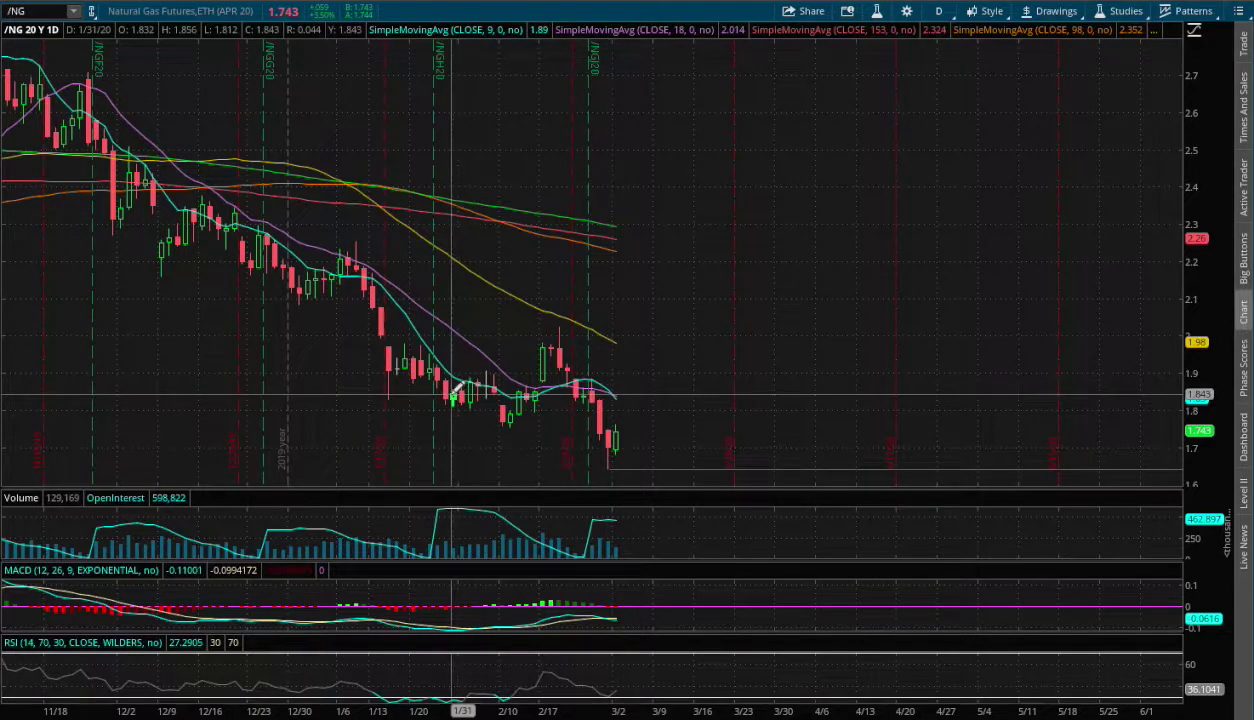
left_click(454, 395)
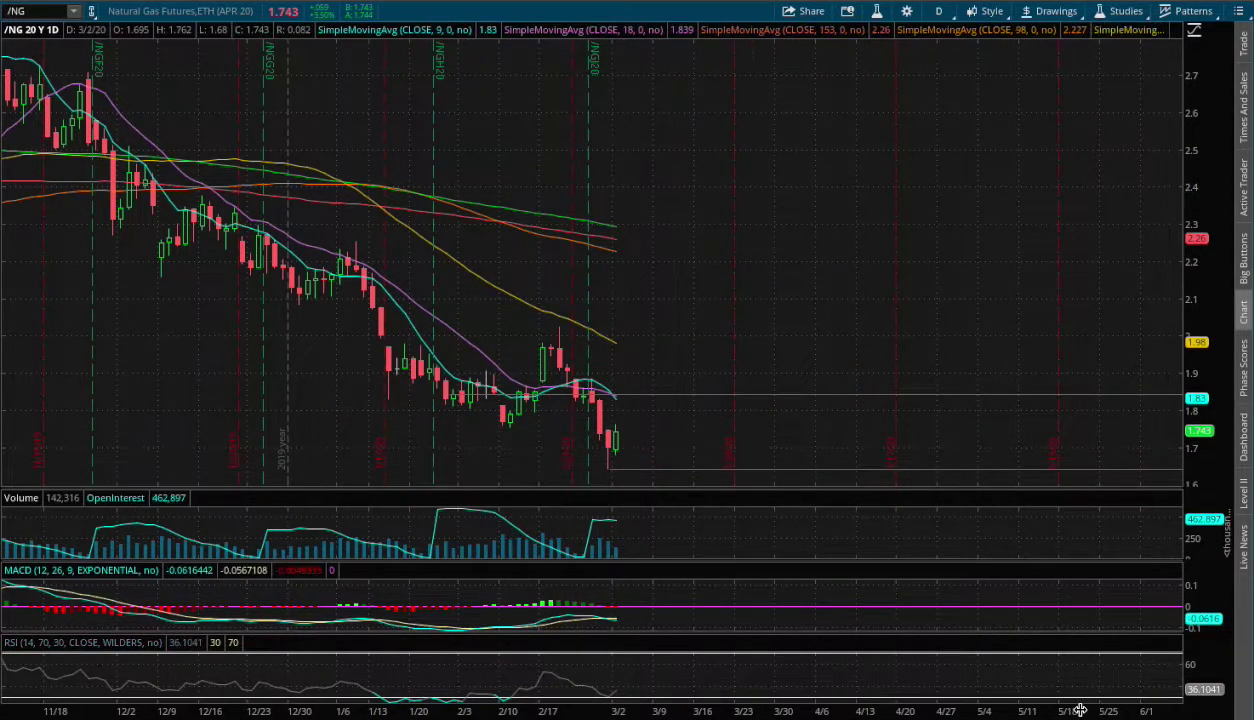
- Draw two projection trendlines from the latest daily candle, one rising to about 1.84 and one falling to about 1.65
mouse_move(1132, 681)
left_click(1130, 447)
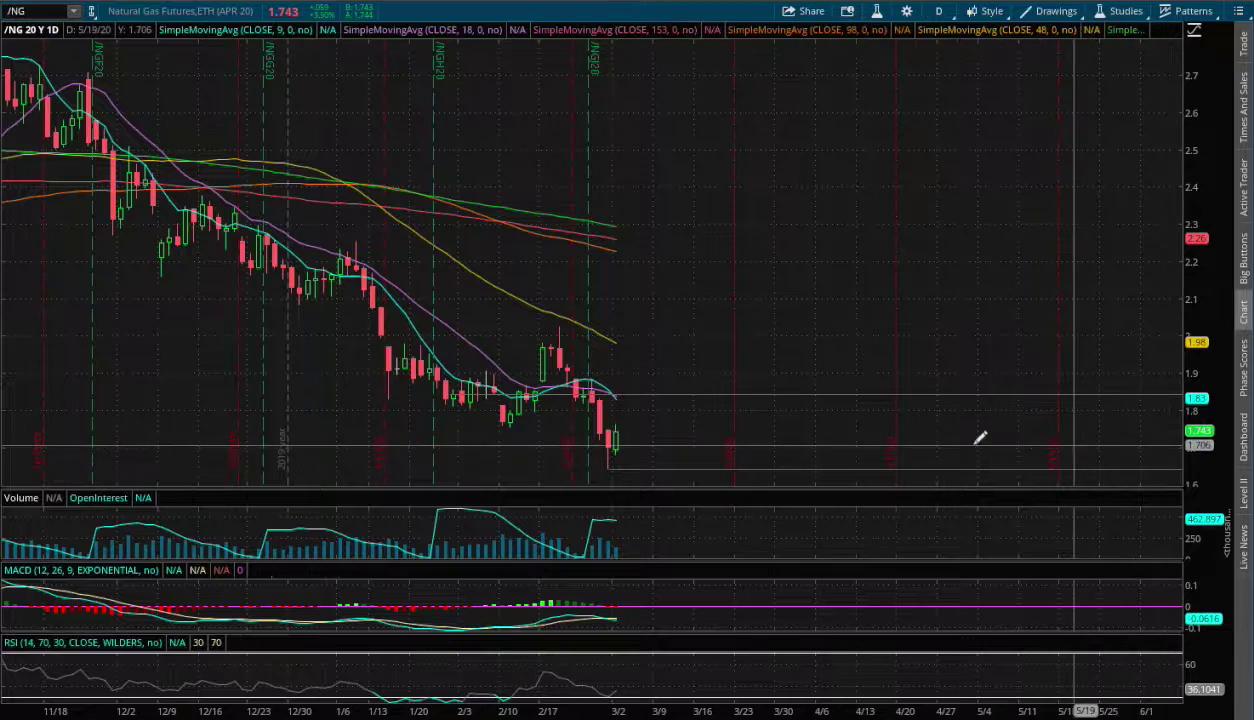
left_click(617, 432)
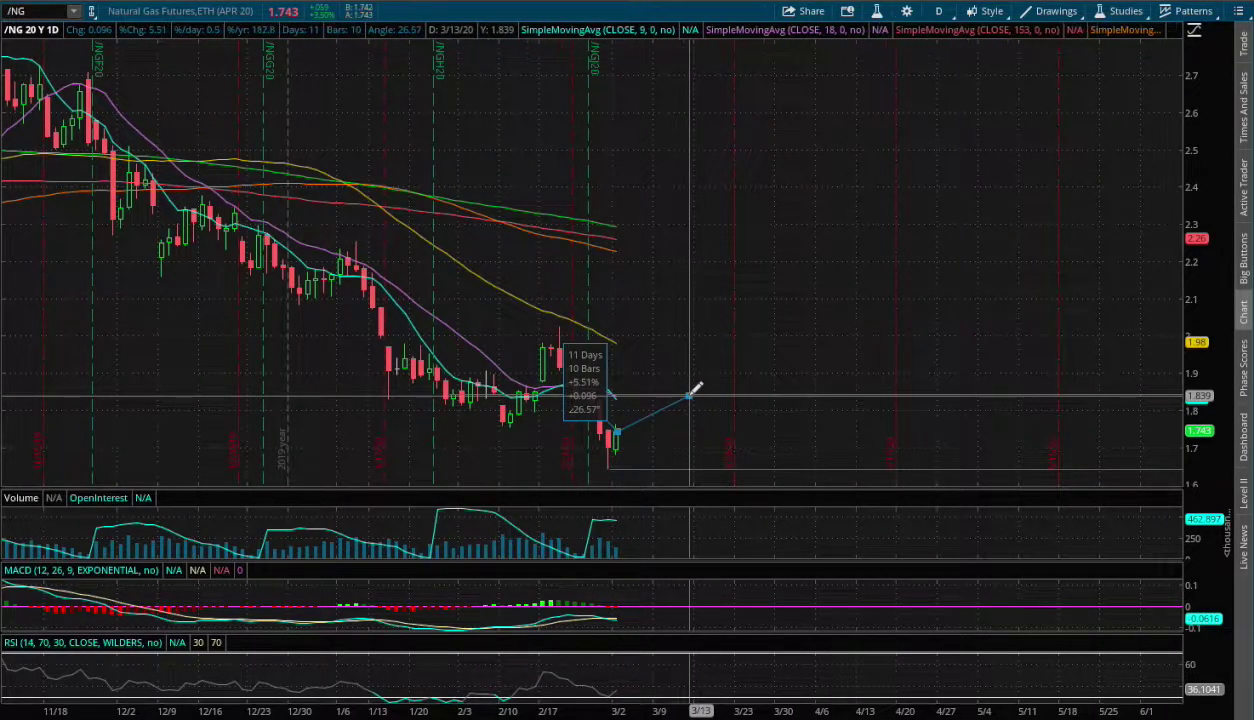
left_click(690, 394)
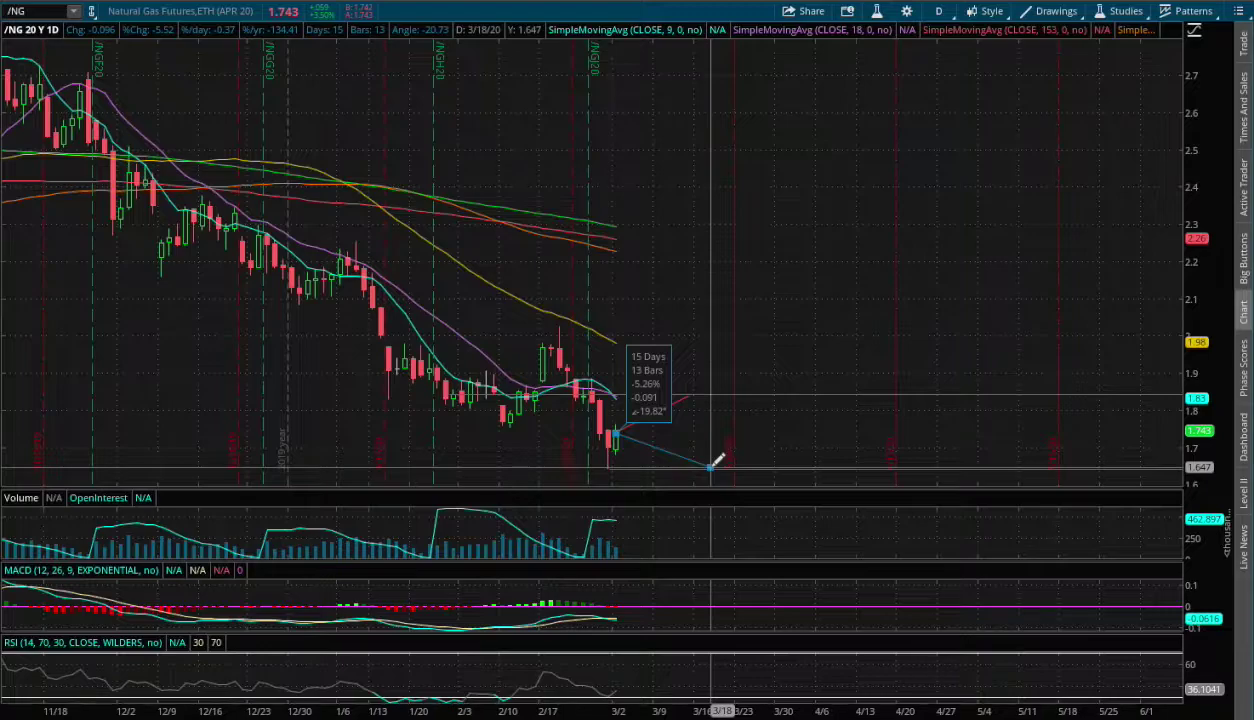
left_click(710, 465)
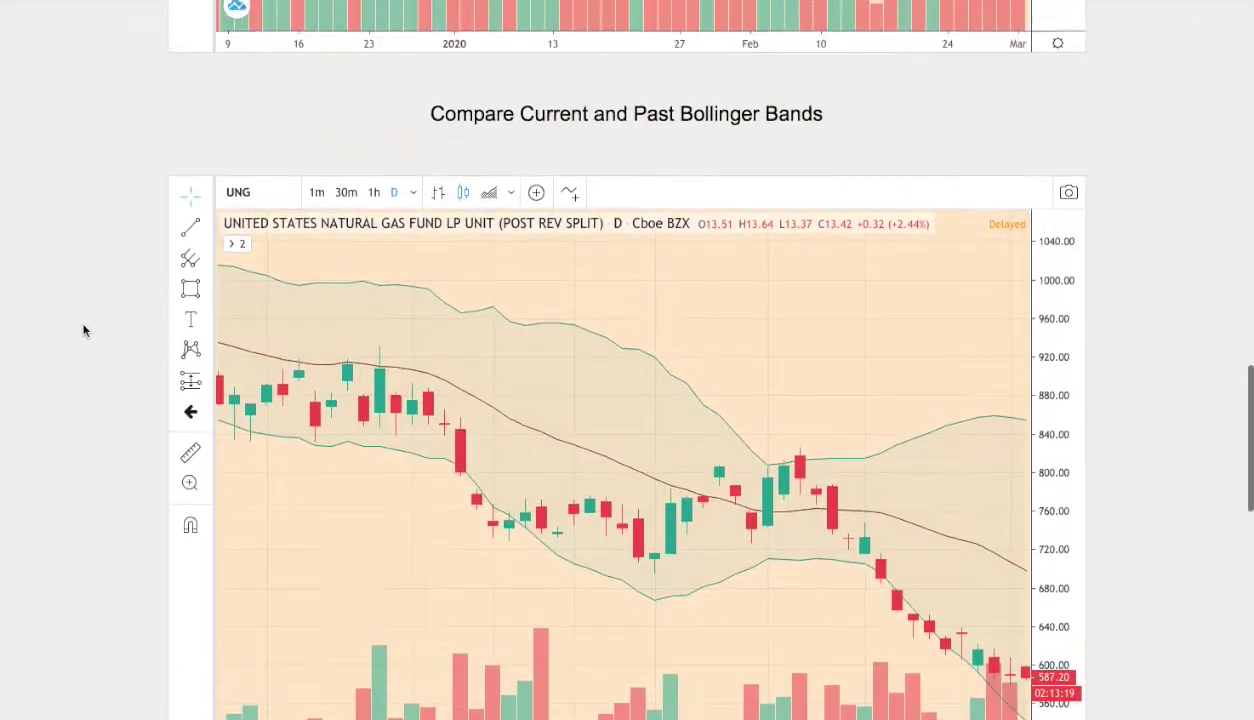
- Switch back to the UNG analysis page and review the Day By Day Probability table, the Bollinger charts and the source data
scroll(83, 330, "up", 15)
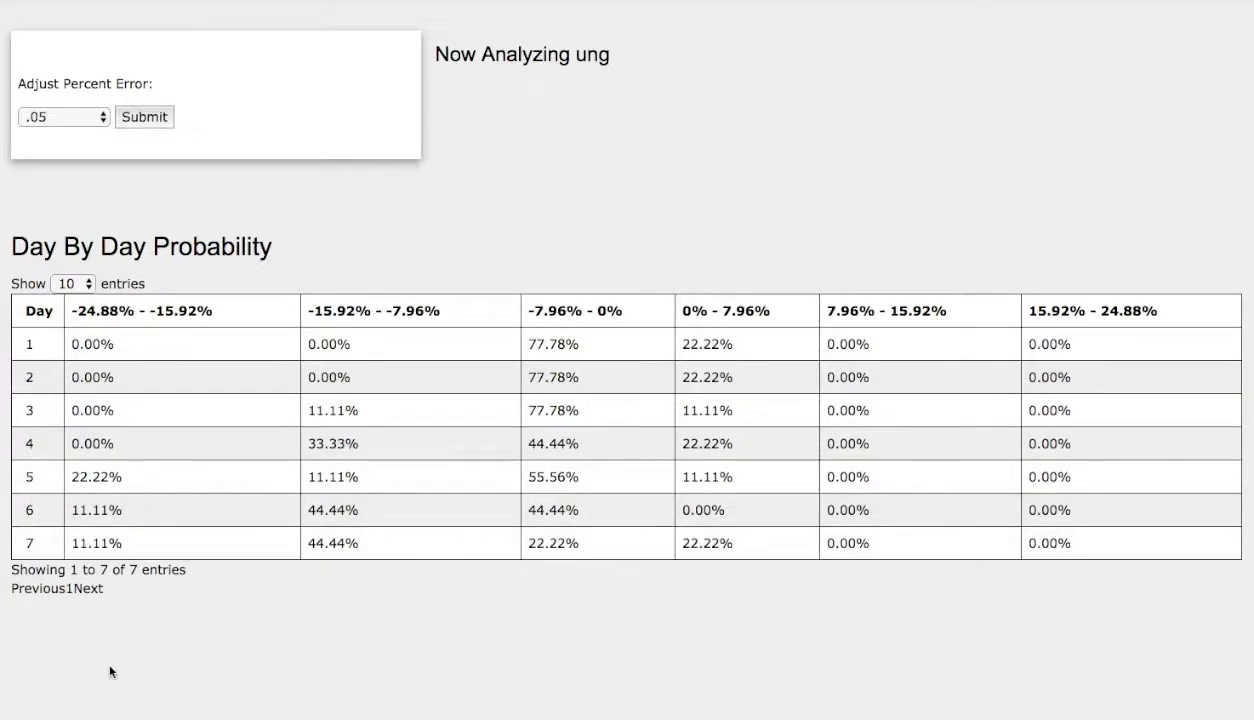
scroll(15, 638, "down", 15)
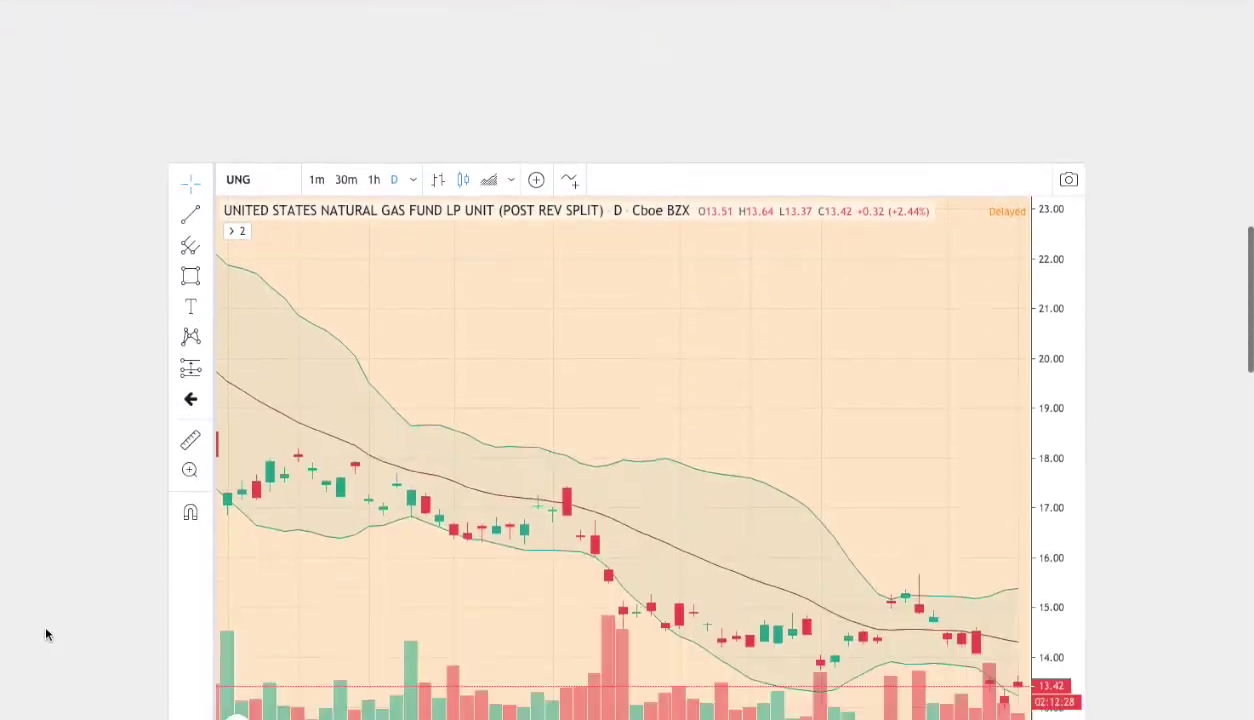
scroll(53, 633, "down", 12)
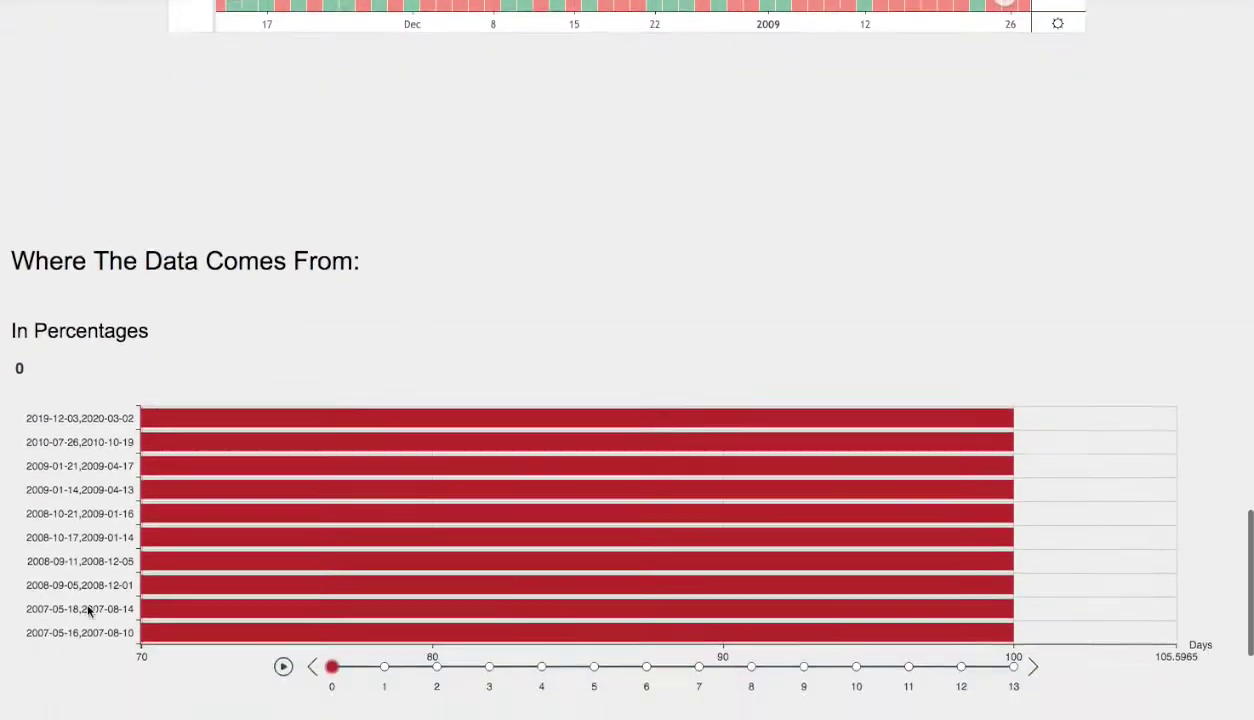
scroll(416, 537, "down", 2)
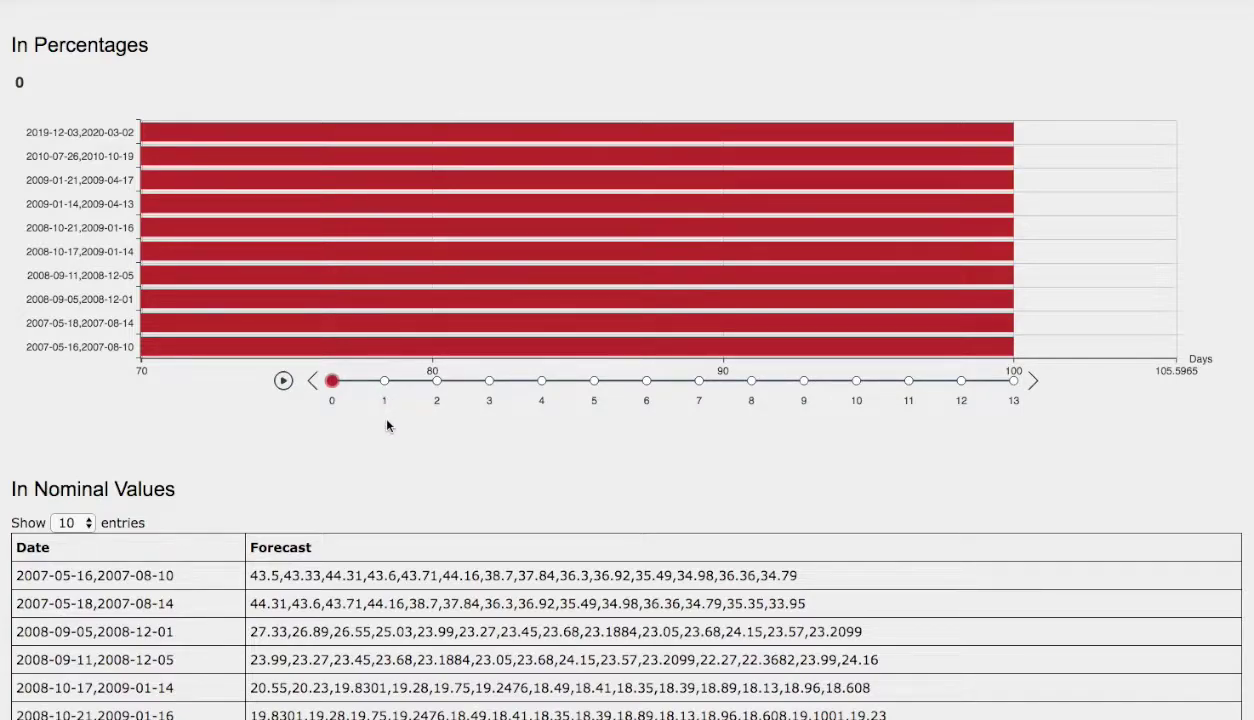
- Step the In Percentages bar chart through days 1 to 7 to compare the past sequences
left_click(385, 382)
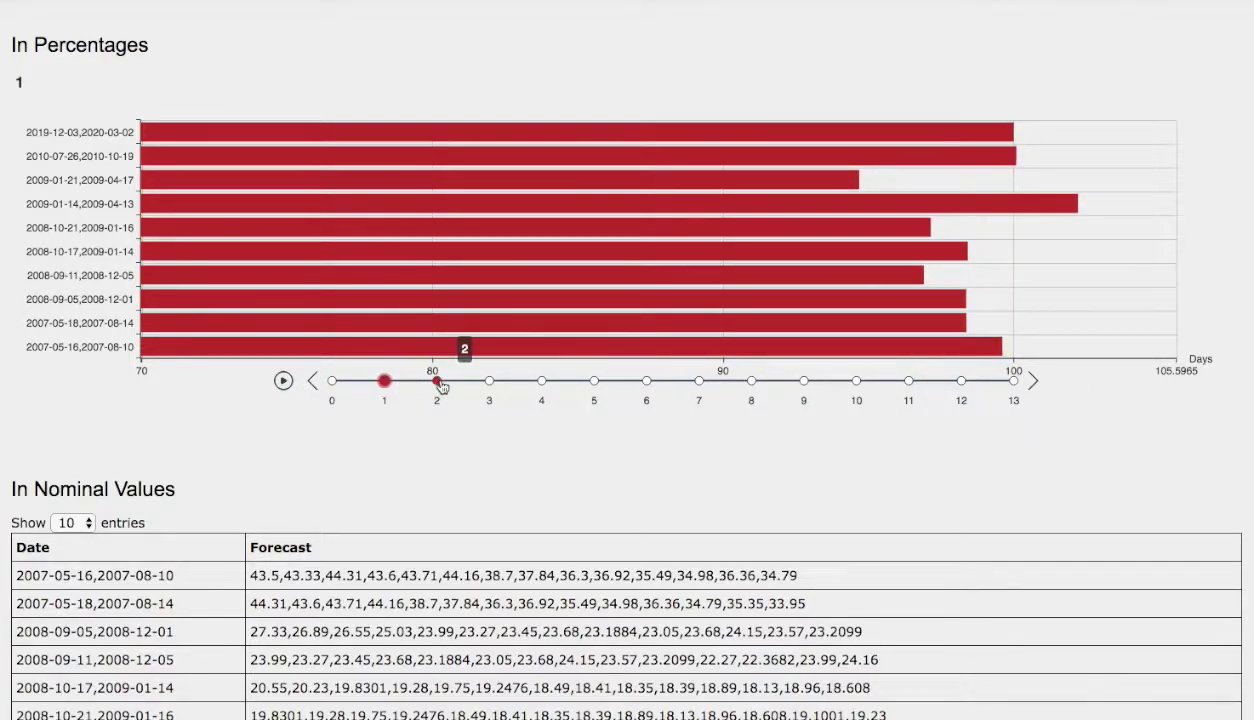
left_click(438, 383)
left_click(490, 383)
left_click(542, 383)
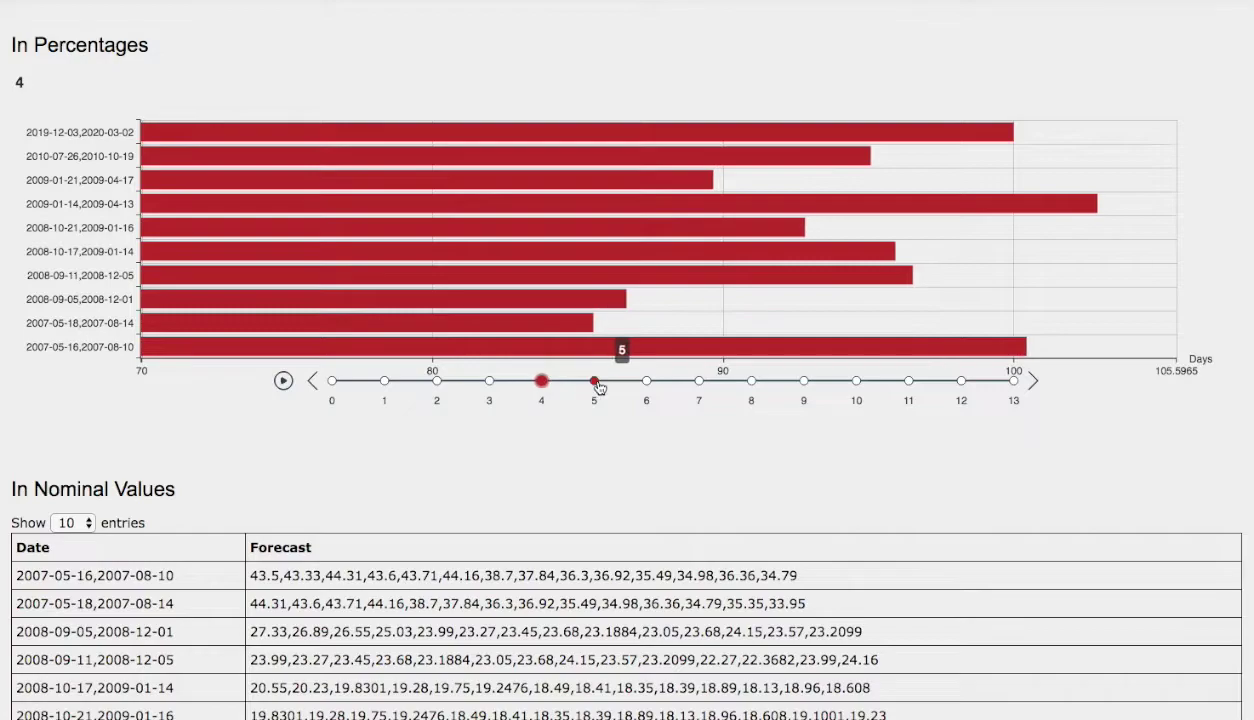
left_click(595, 383)
left_click(647, 382)
left_click(699, 382)
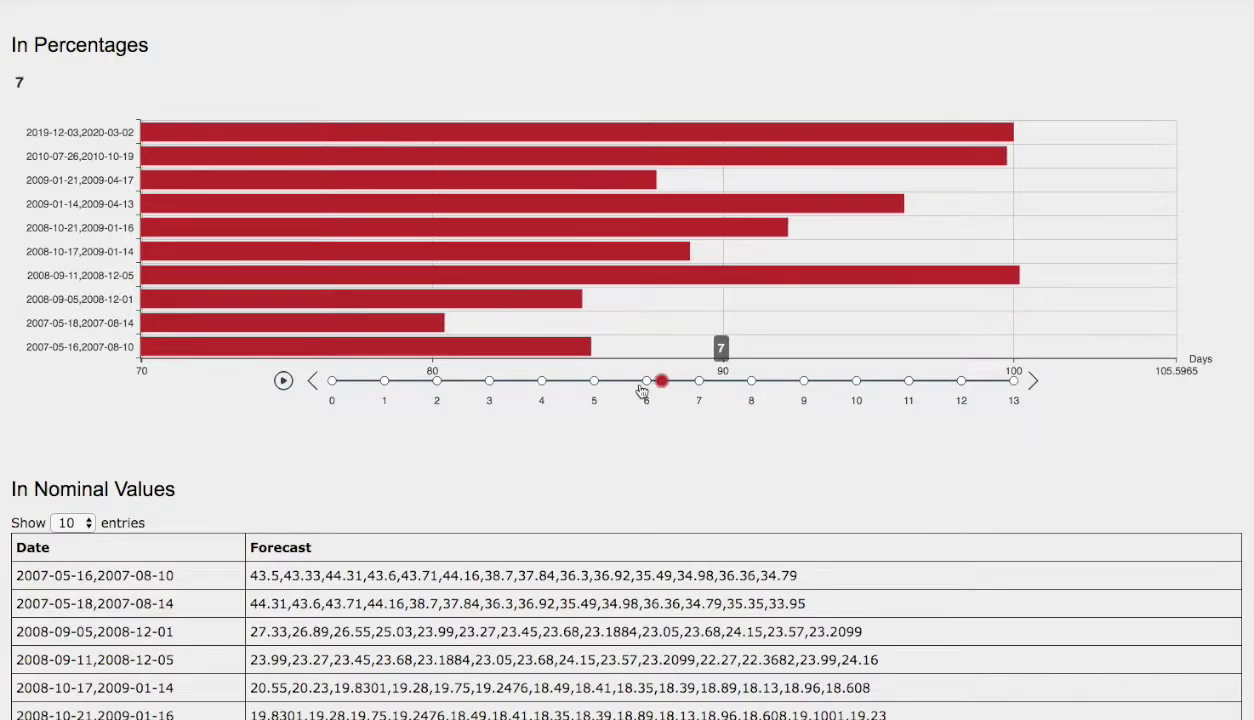
- Compare the current UNG Bollinger Bands chart with the past chart from November 2008 to January 2009
scroll(70, 400, "up", 4)
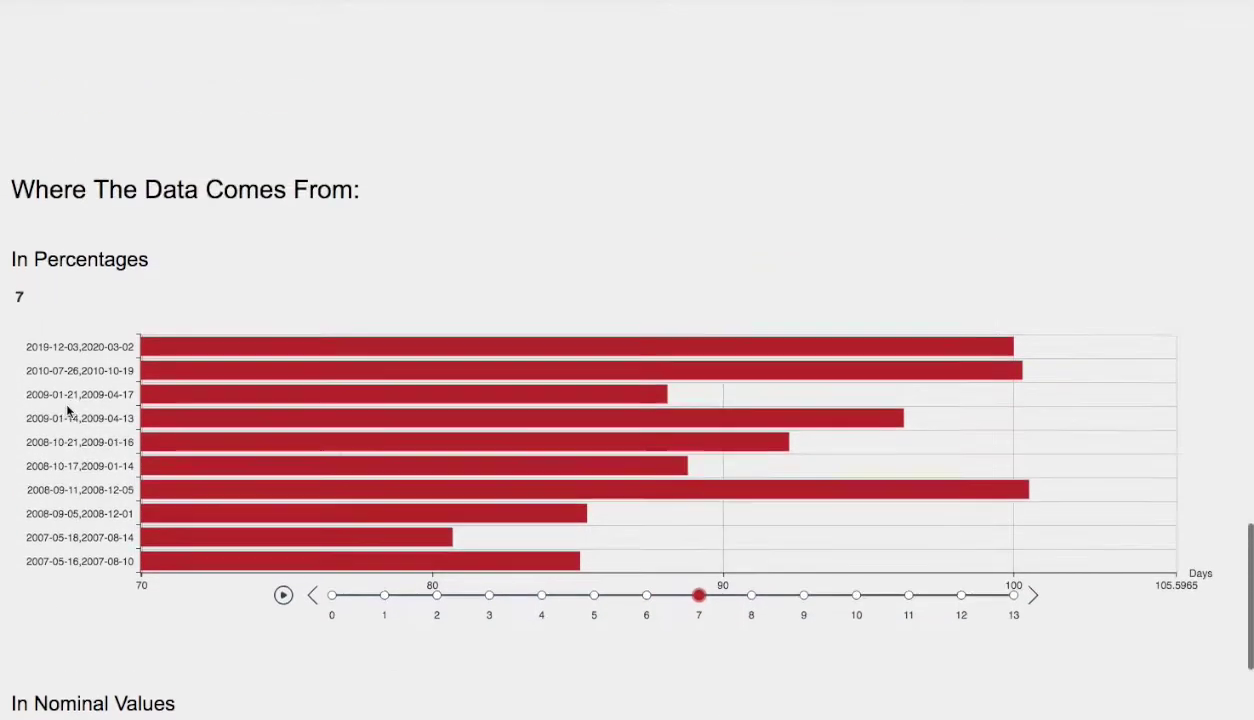
scroll(80, 510, "up", 12)
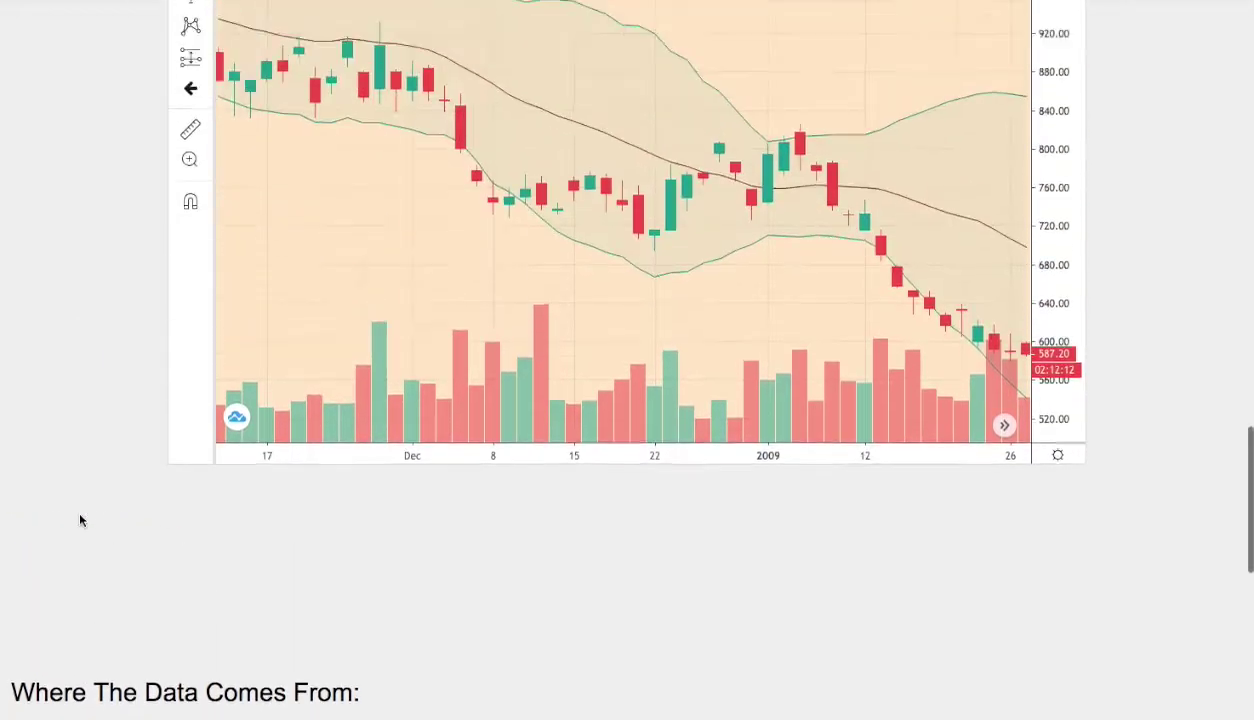
scroll(82, 518, "up", 2)
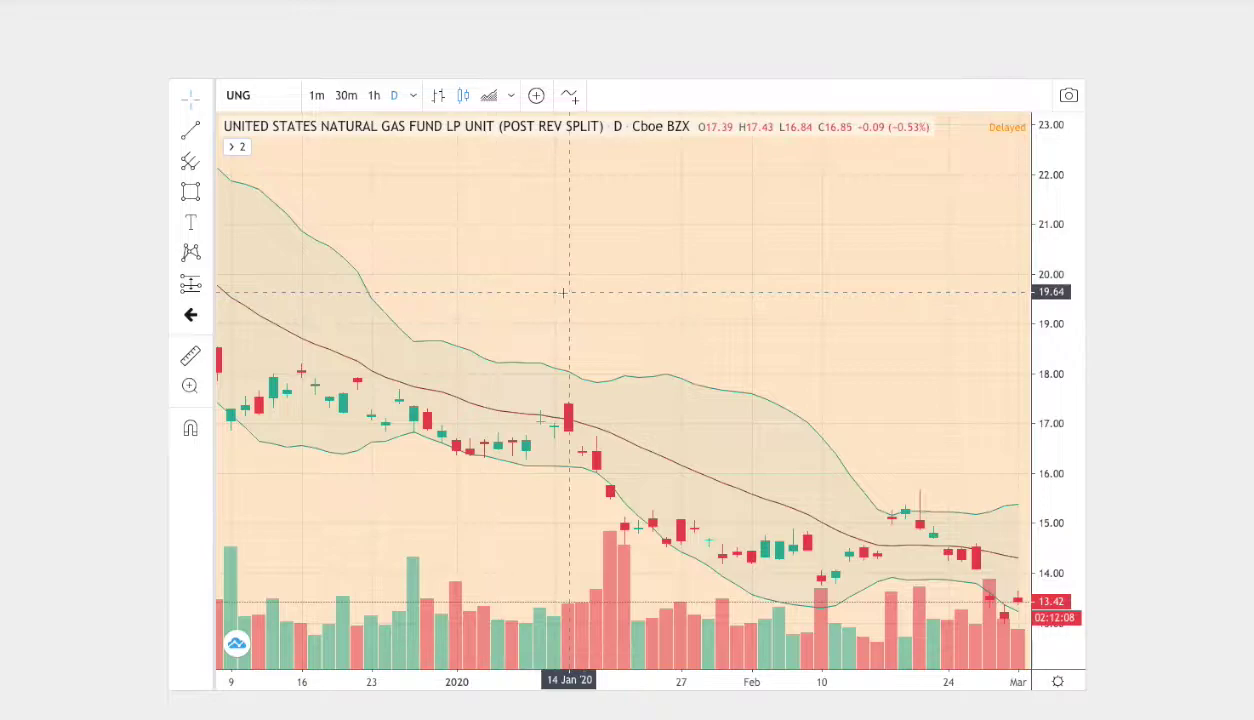
scroll(73, 333, "down", 7)
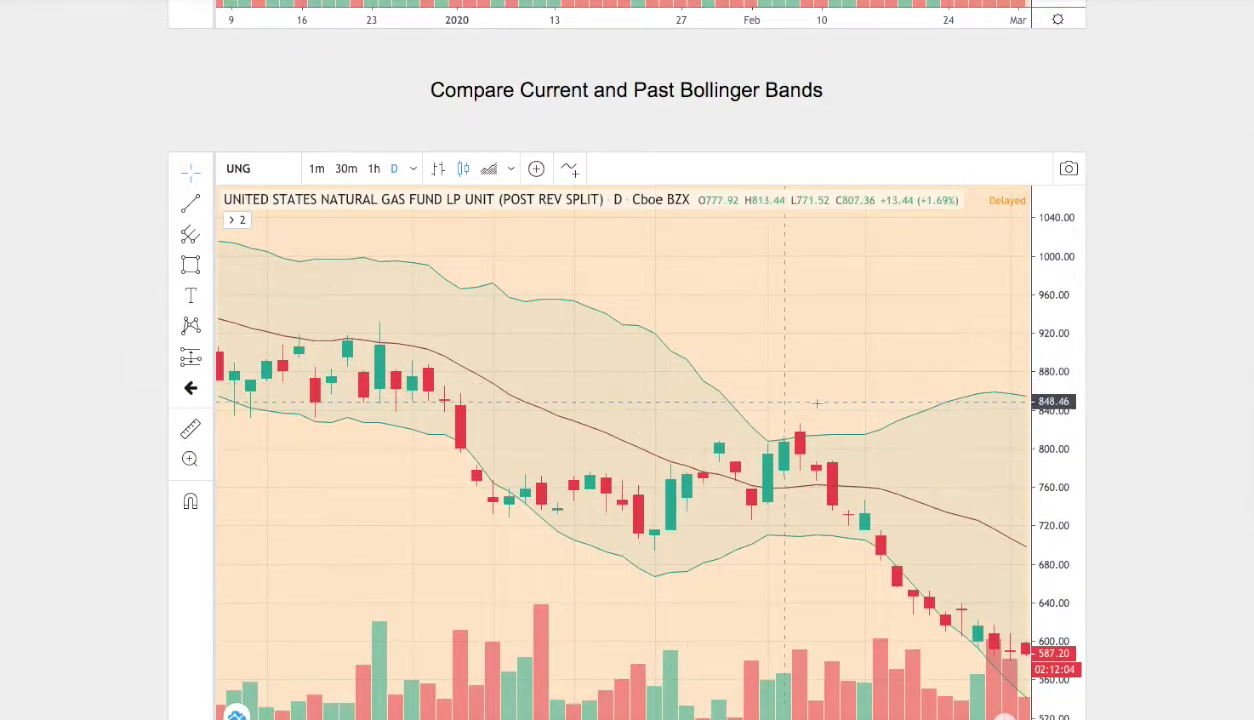
scroll(72, 355, "down", 1)
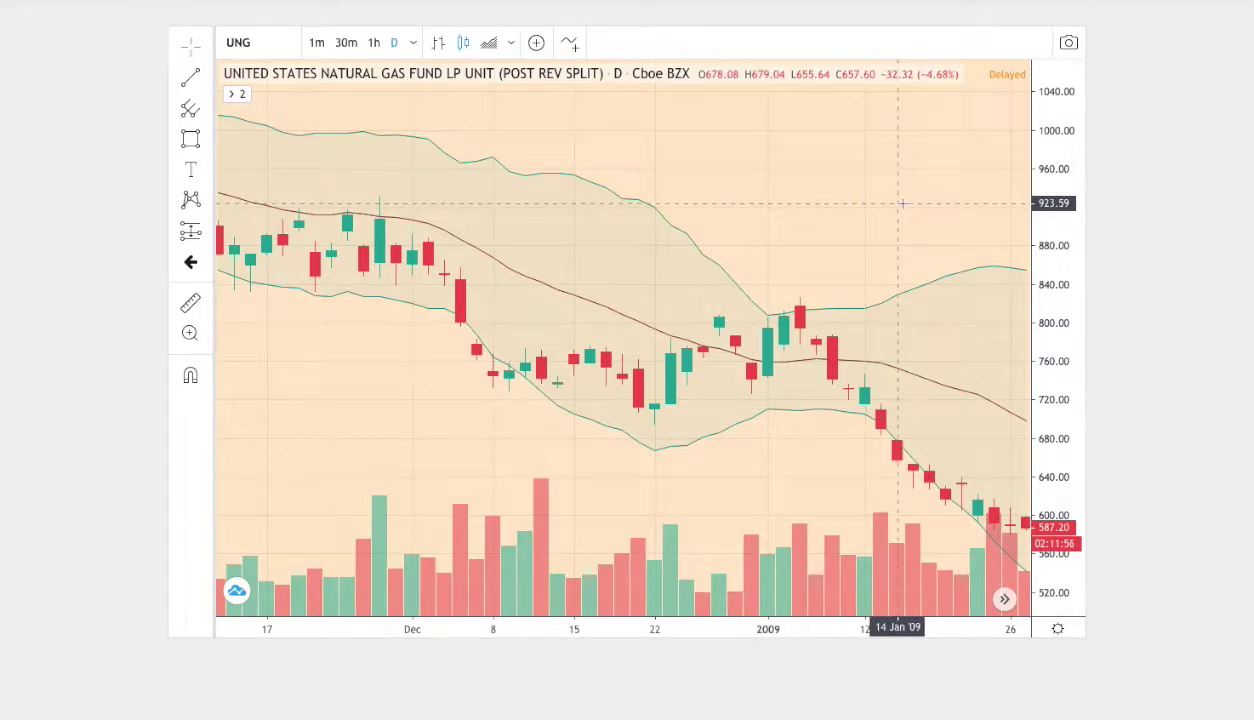
scroll(1158, 250, "up", 3)
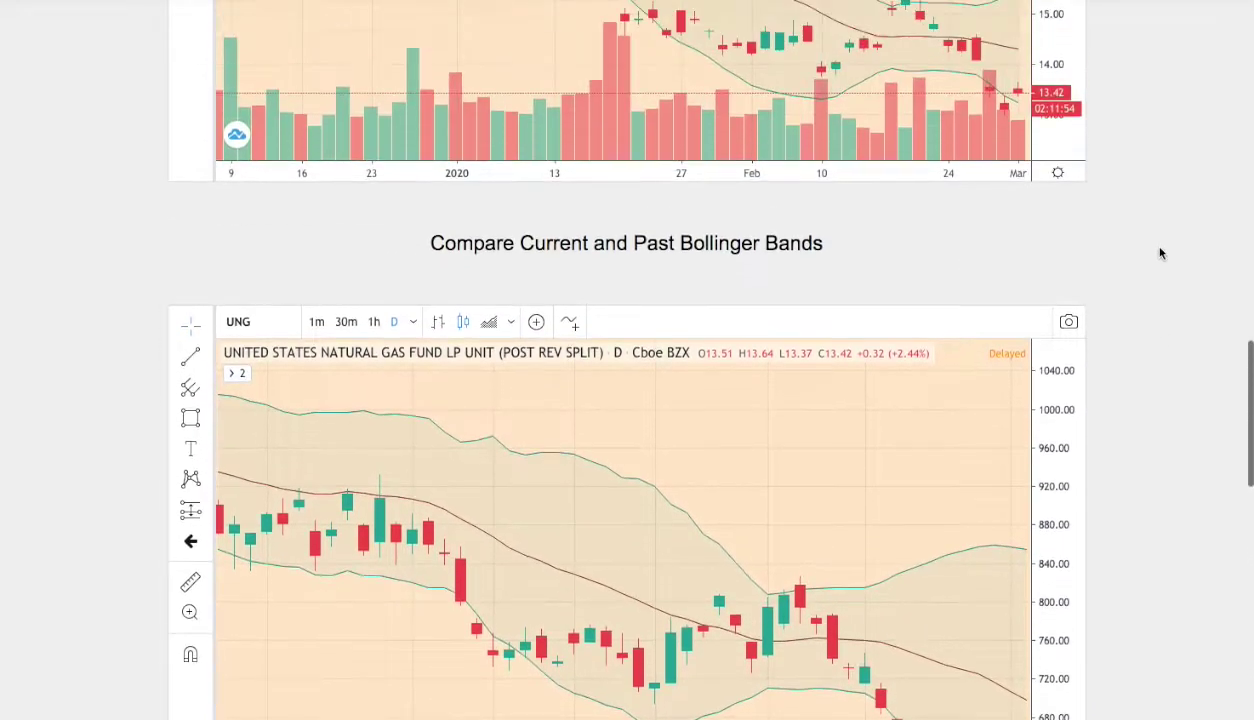
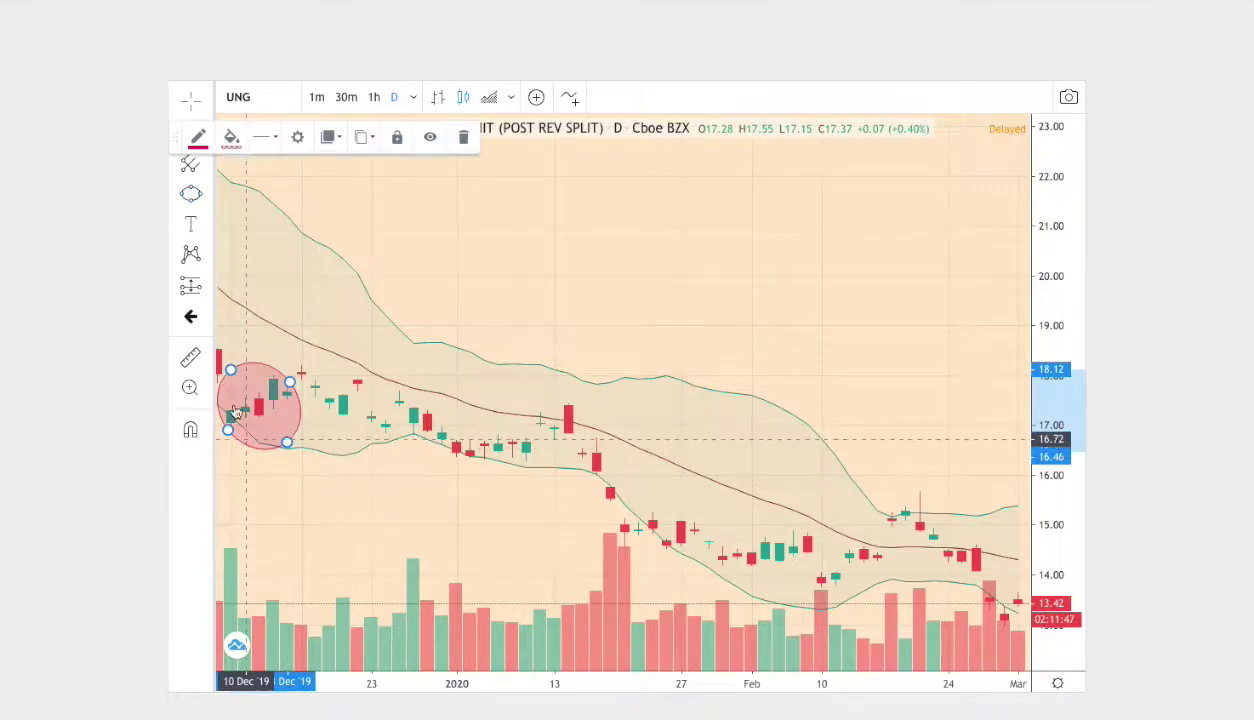
- Draw ellipses around the early-December 2019 candles and the mid-January 2020 candles on the current UNG chart
left_click(204, 205)
left_click(251, 296)
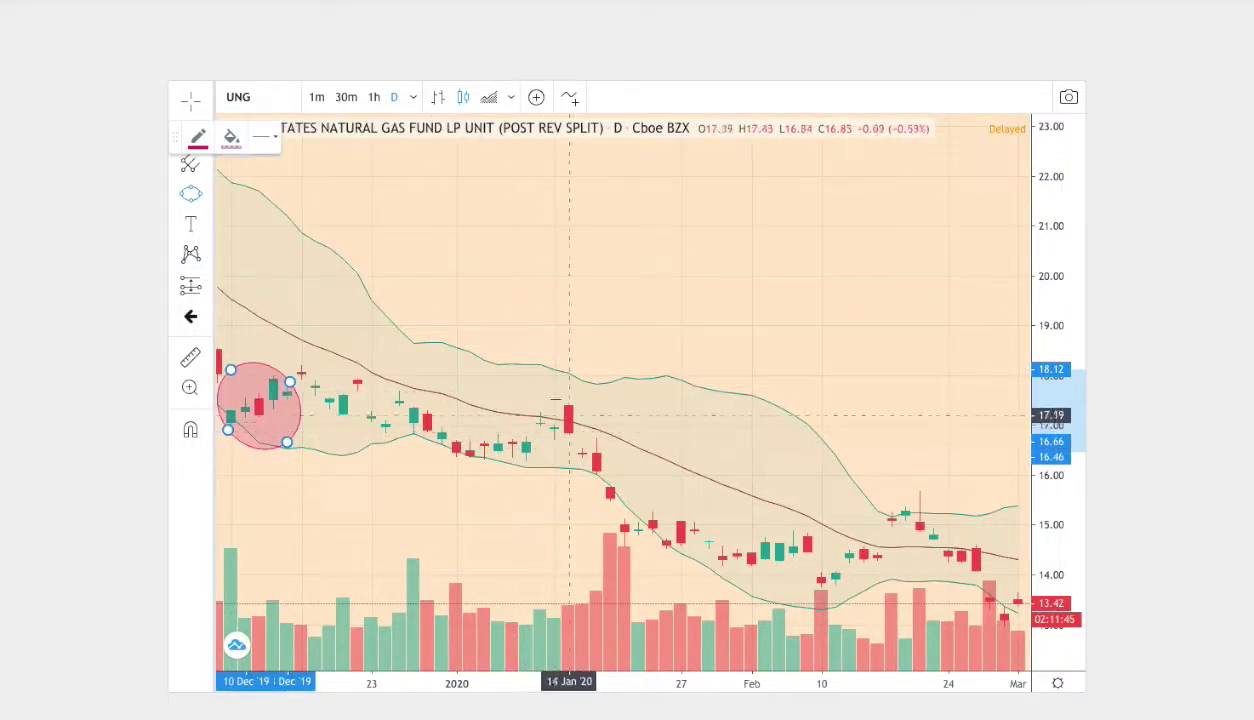
left_click(540, 396)
left_click(609, 432)
left_click(563, 442)
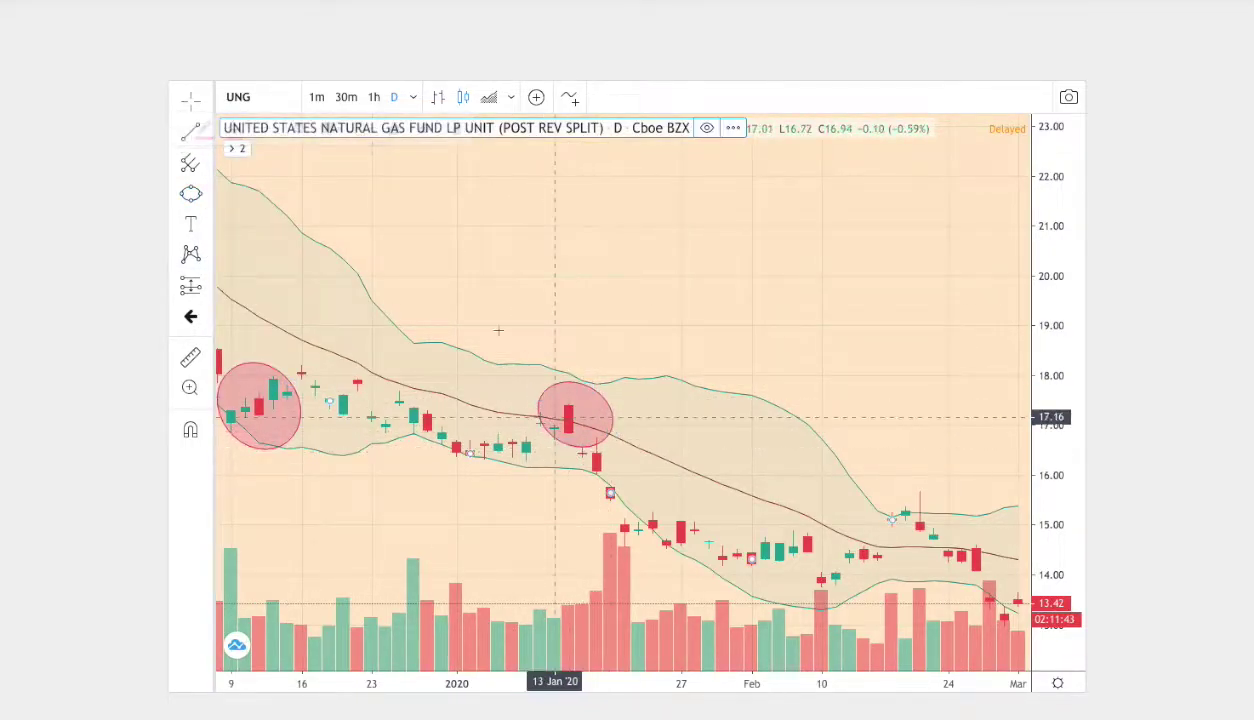
- Fill the mid-January 2020 ellipse with blue and move the floating drawing toolbar clear of the drawing tools
left_click(585, 388)
left_click(231, 130)
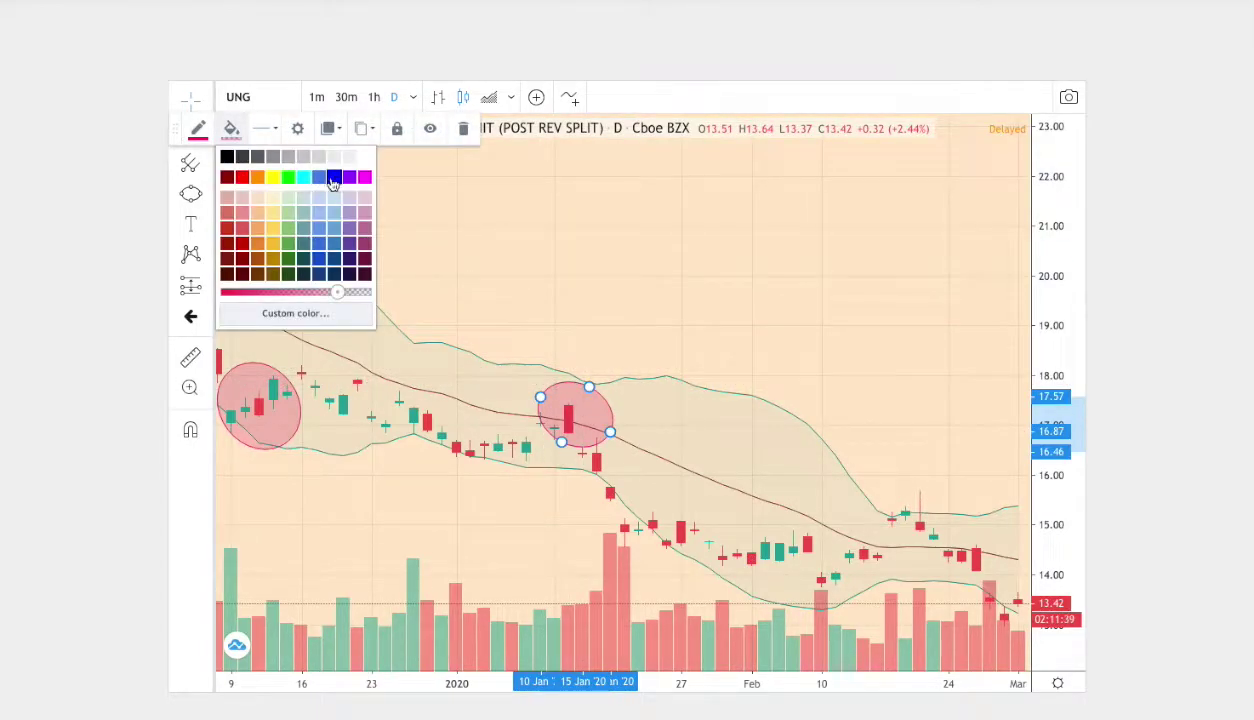
left_click(327, 178)
left_click(210, 197)
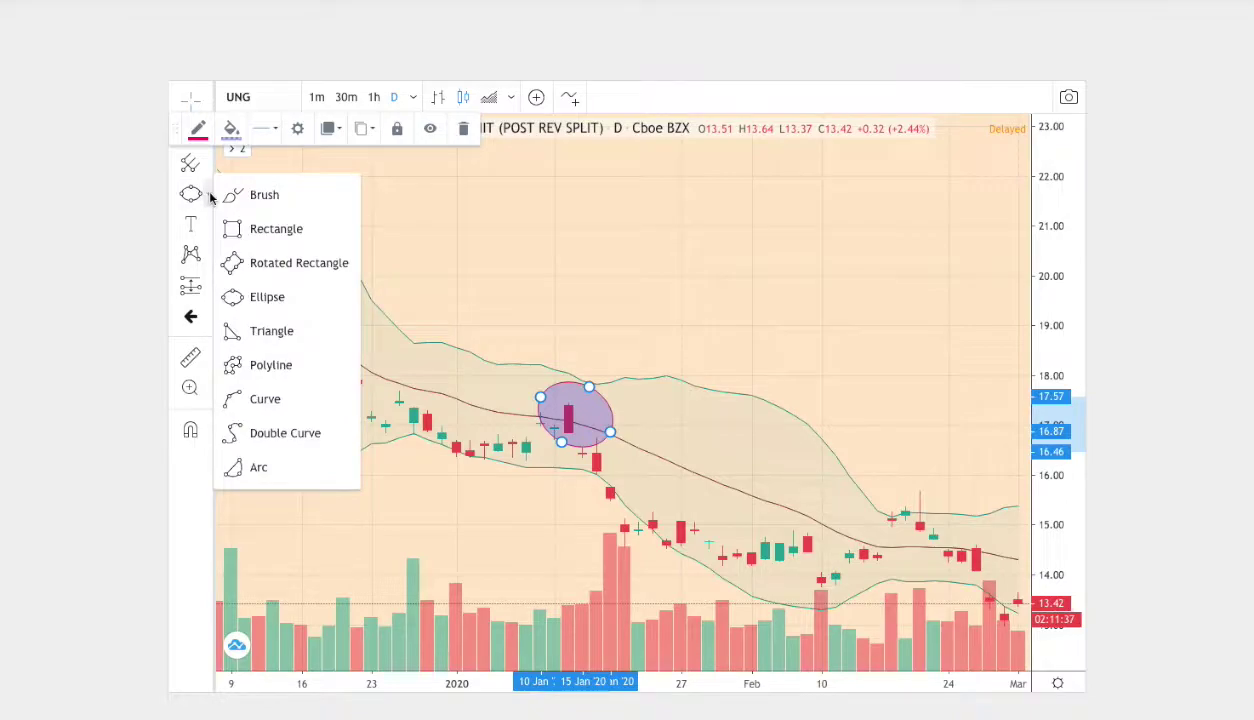
left_click(180, 128)
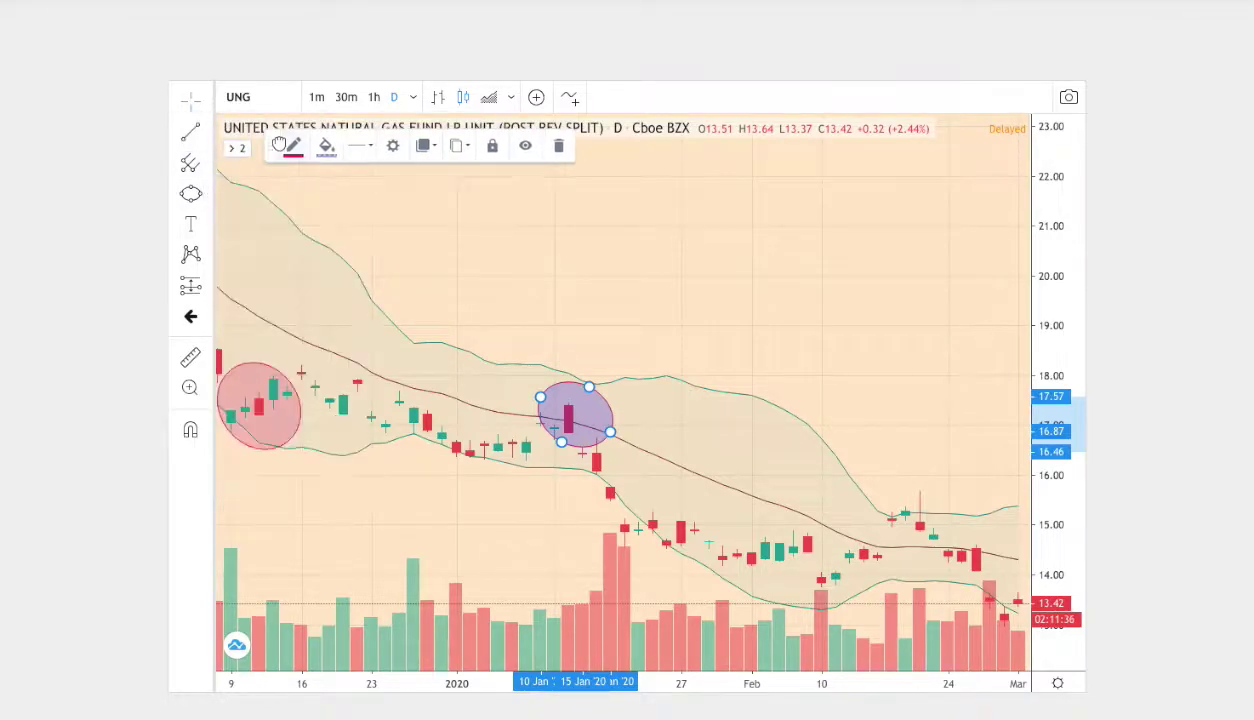
- Draw a parallel channel over the declining candles from 21 January to mid-February 2020 on the current UNG chart
left_click(211, 136)
left_click(246, 476)
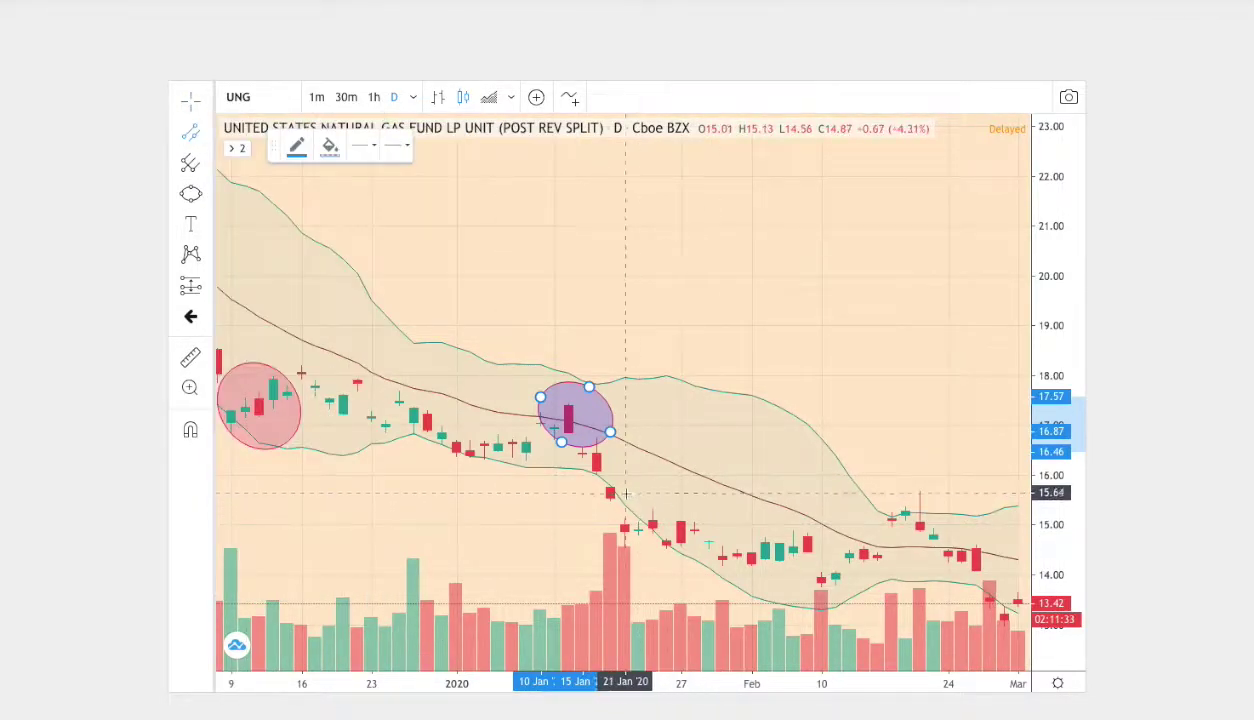
left_click(625, 493)
left_click(877, 558)
left_click(751, 581)
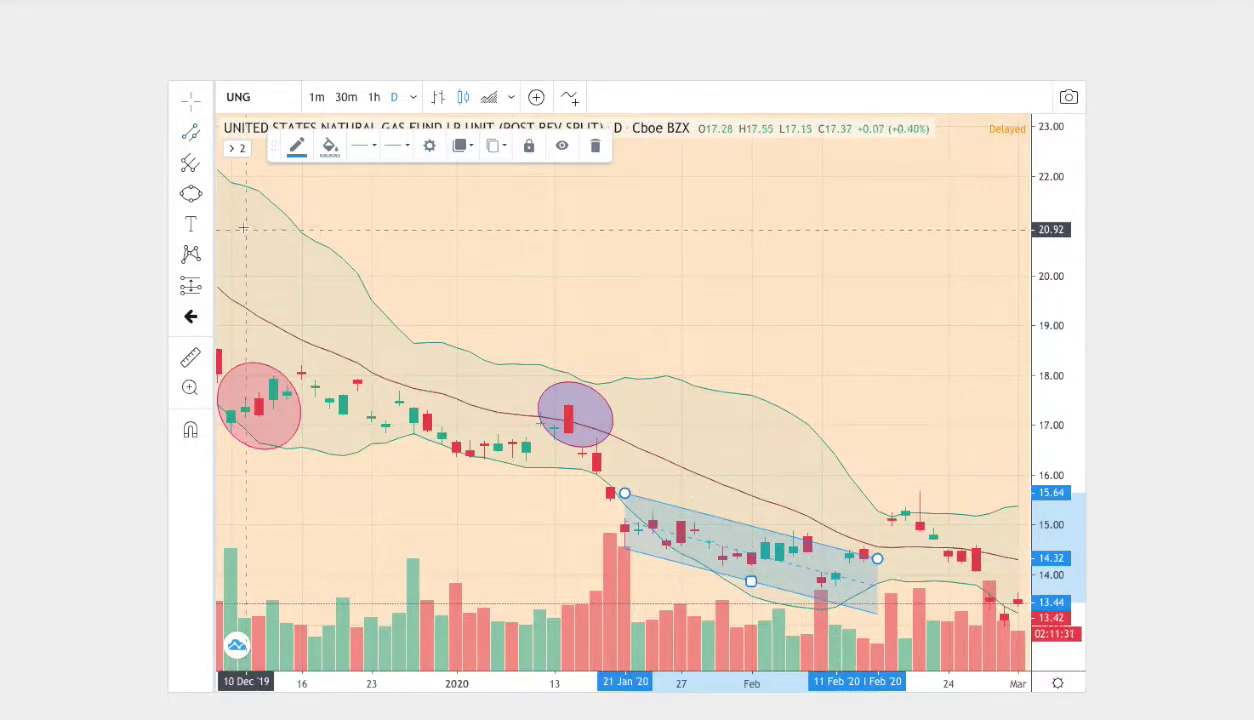
- Draw an ellipse around the 18 to 24 February 2020 candles at the upper Bollinger band and fill it green
left_click(208, 197)
left_click(250, 291)
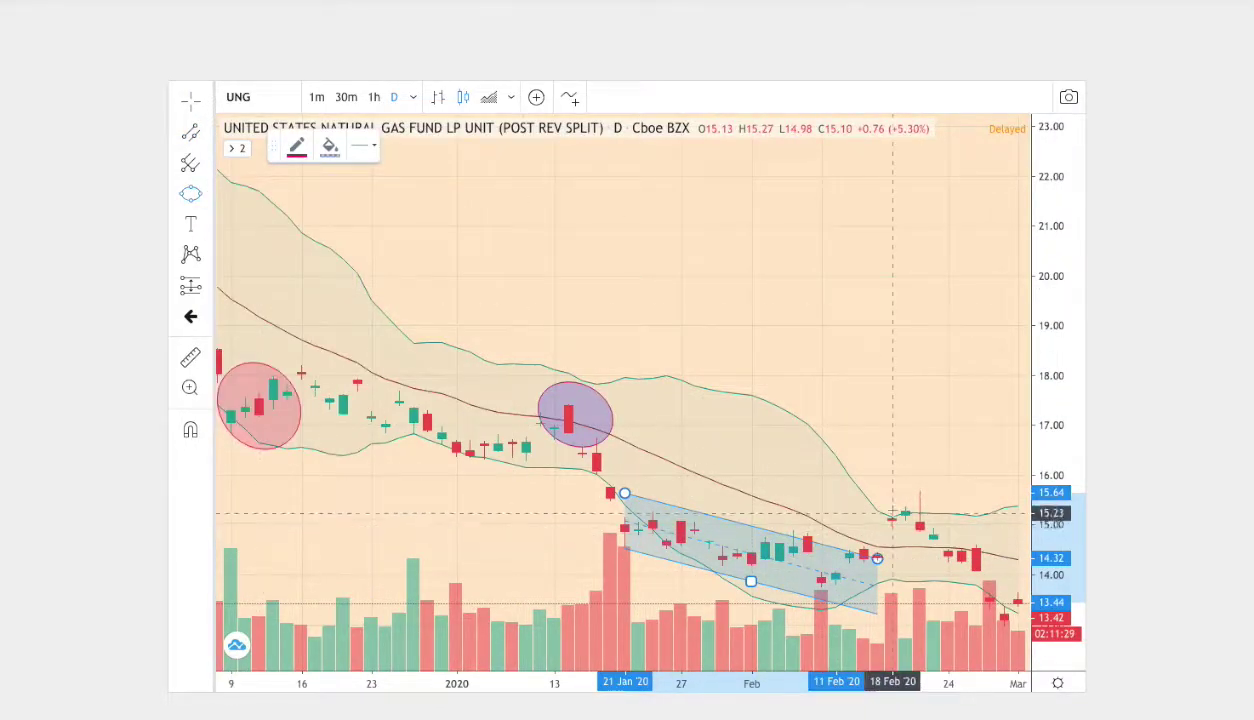
left_click(891, 504)
left_click(951, 524)
left_click(420, 330)
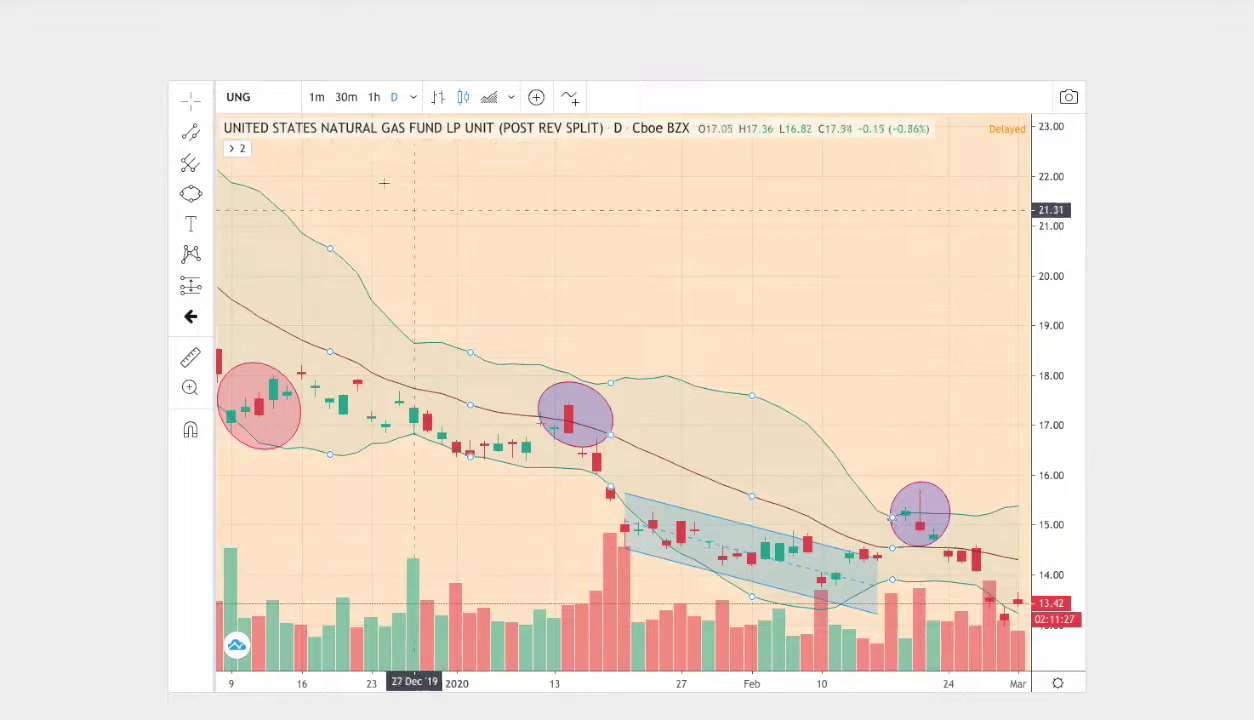
left_click(940, 483)
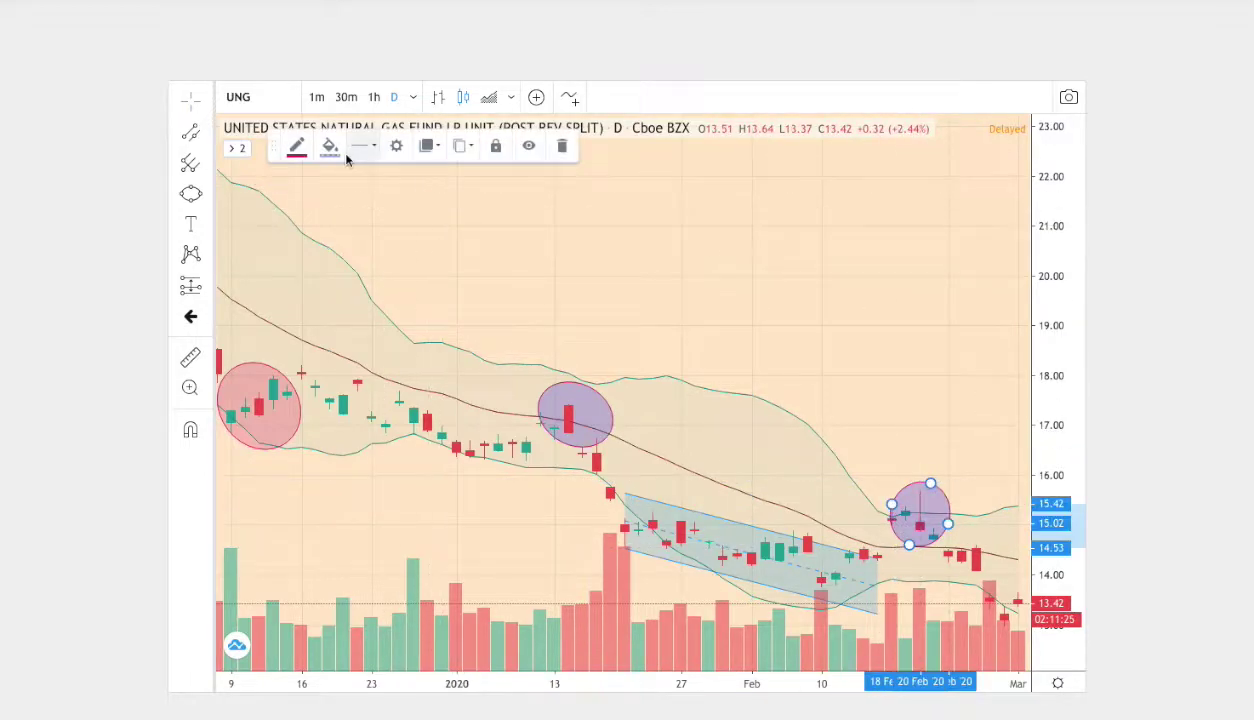
left_click(330, 146)
left_click(386, 196)
- Draw an ellipse around the last candles of late February to early March 2020 and fill it red
left_click(208, 196)
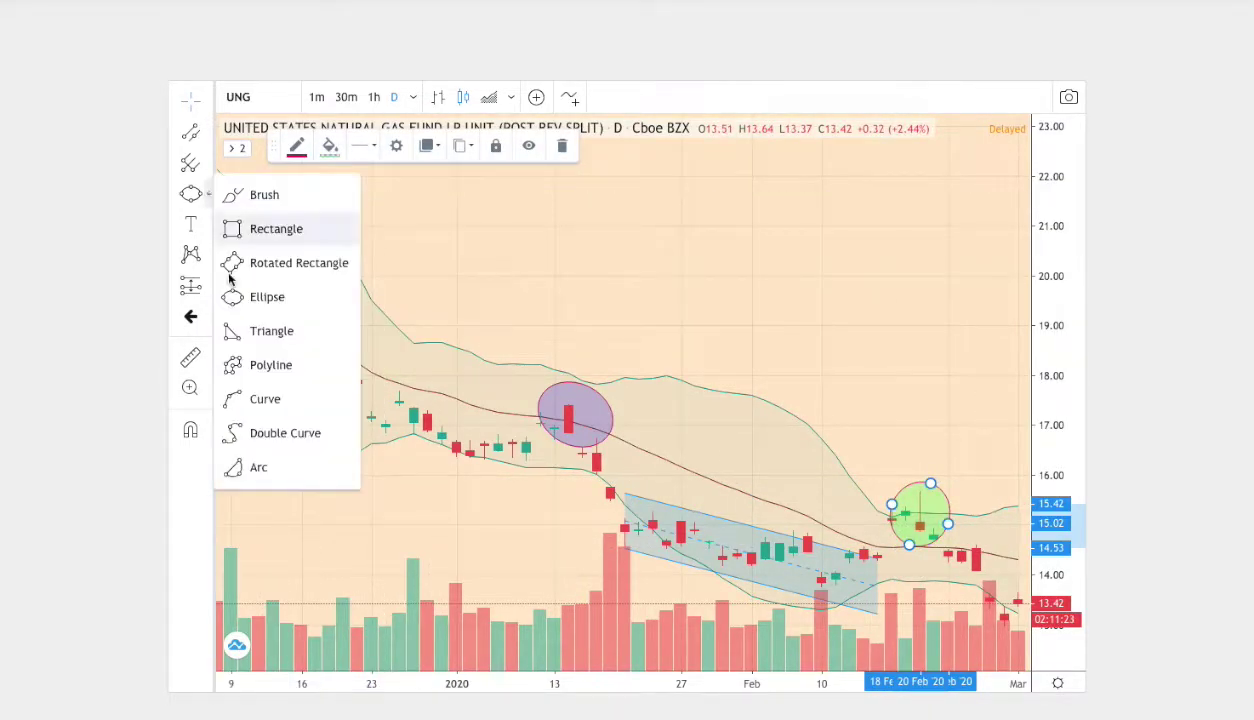
left_click(236, 289)
left_click(1017, 581)
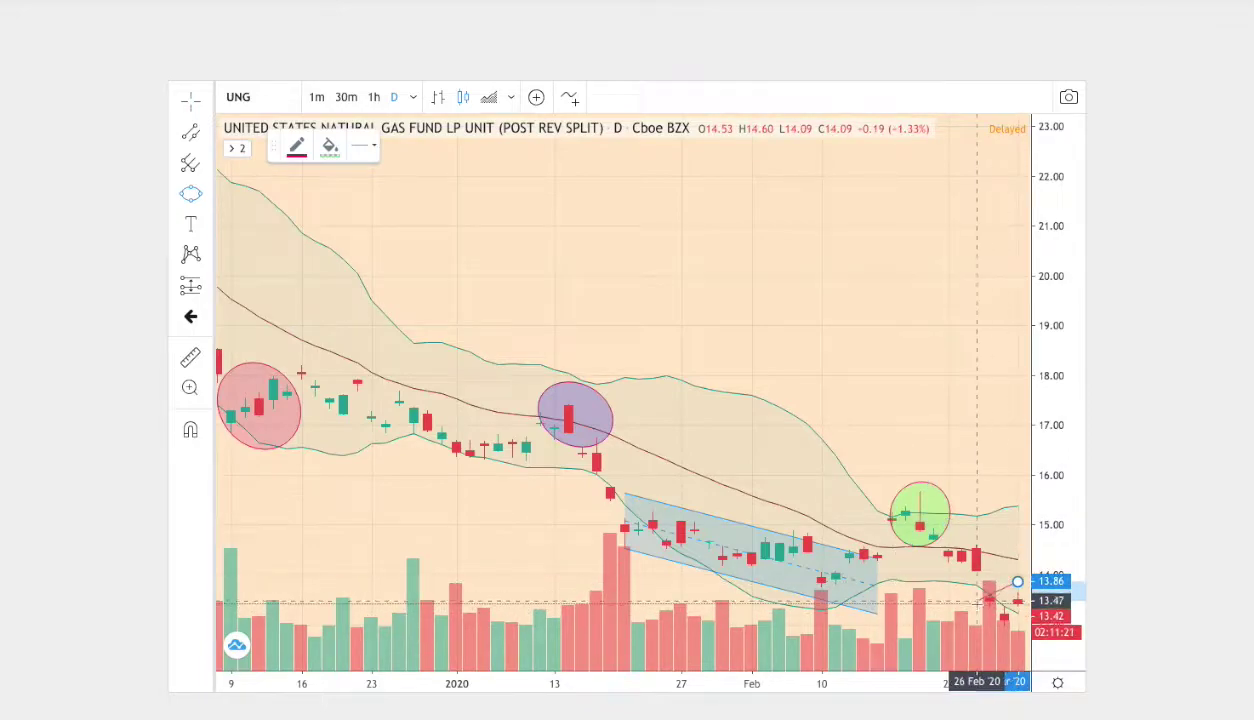
left_click(962, 608)
left_click(950, 578)
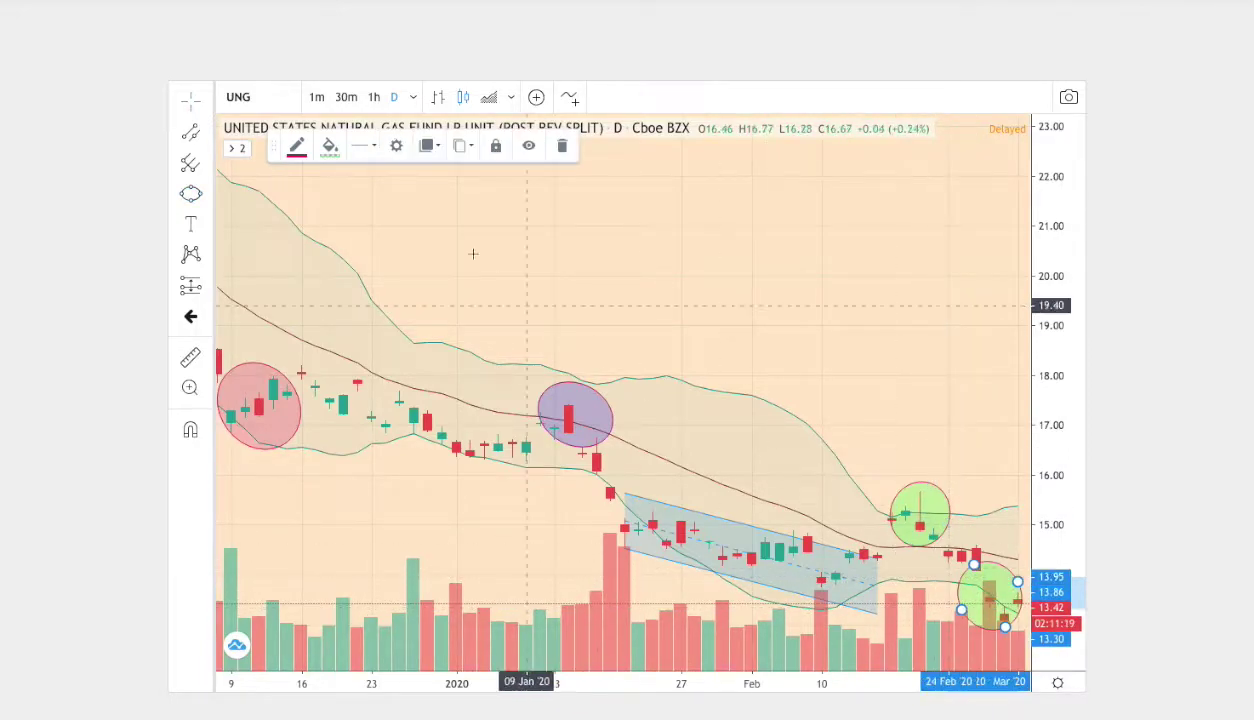
left_click(327, 148)
left_click(346, 196)
left_click(922, 394)
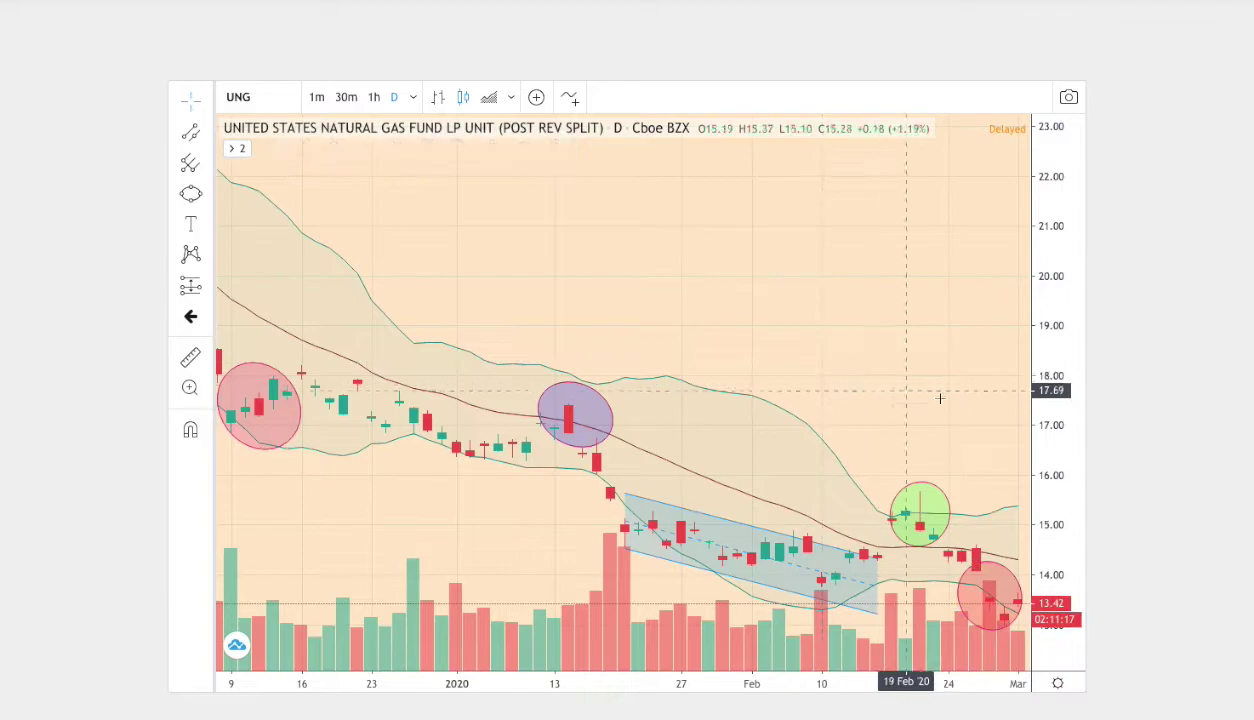
- Draw a red ellipse around the mid-November 2008 candles near the lower band on the past UNG chart
scroll(1190, 476, "down", 6)
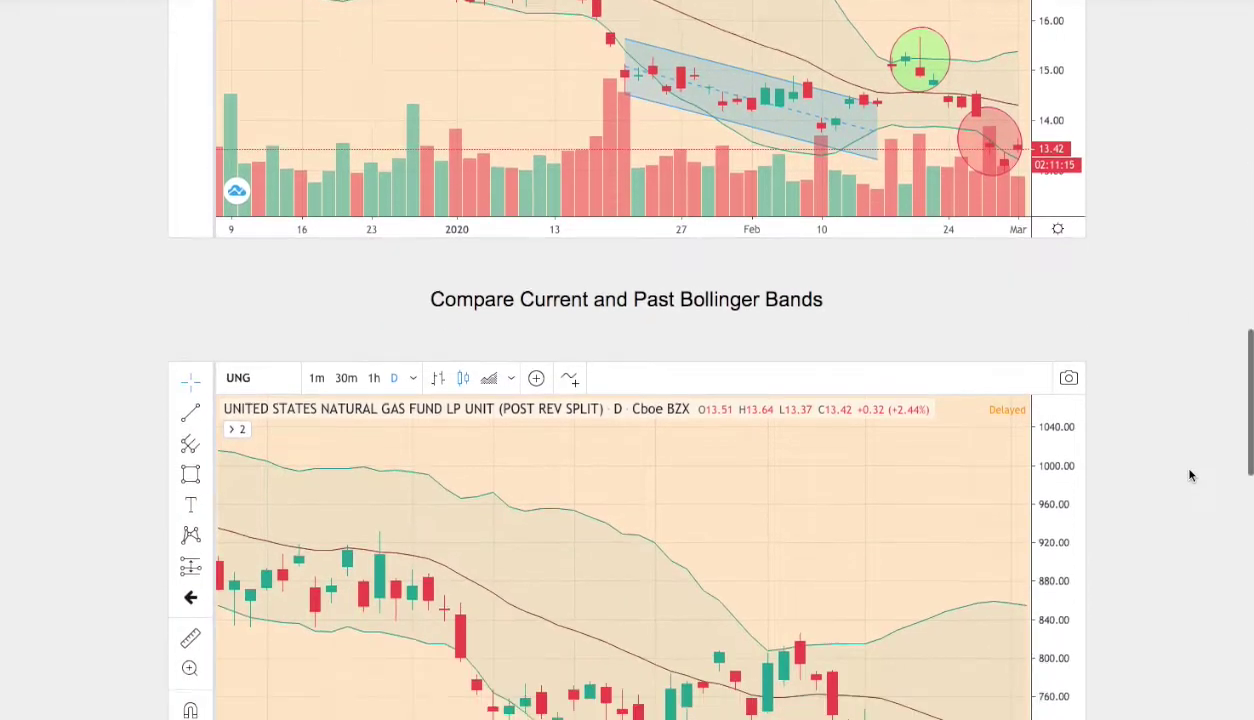
scroll(1190, 476, "down", 1)
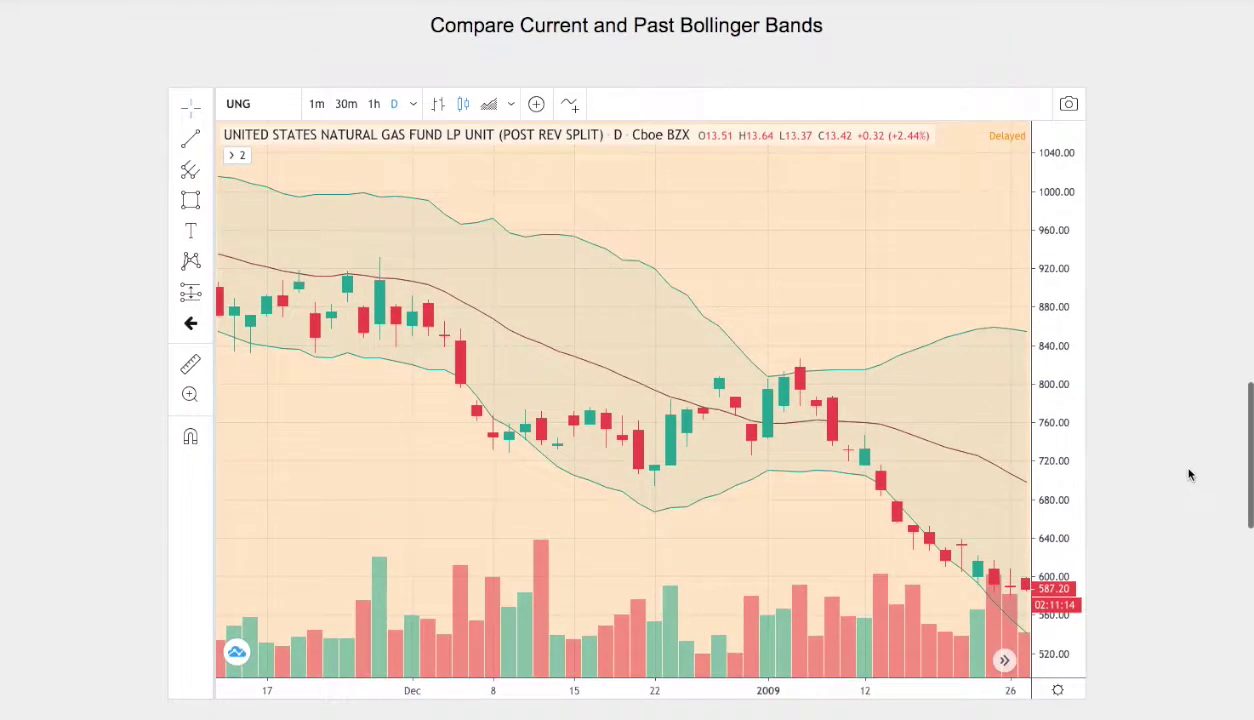
left_click(204, 200)
left_click(236, 305)
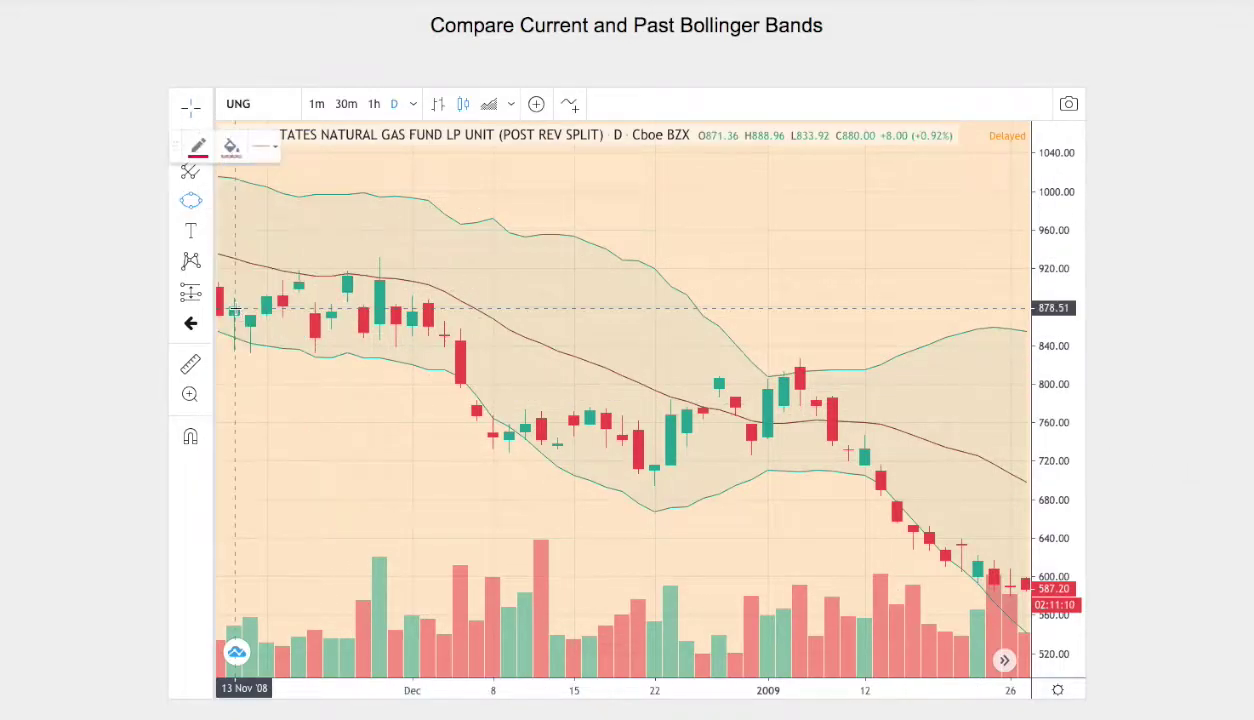
left_click_drag(233, 296, 266, 347)
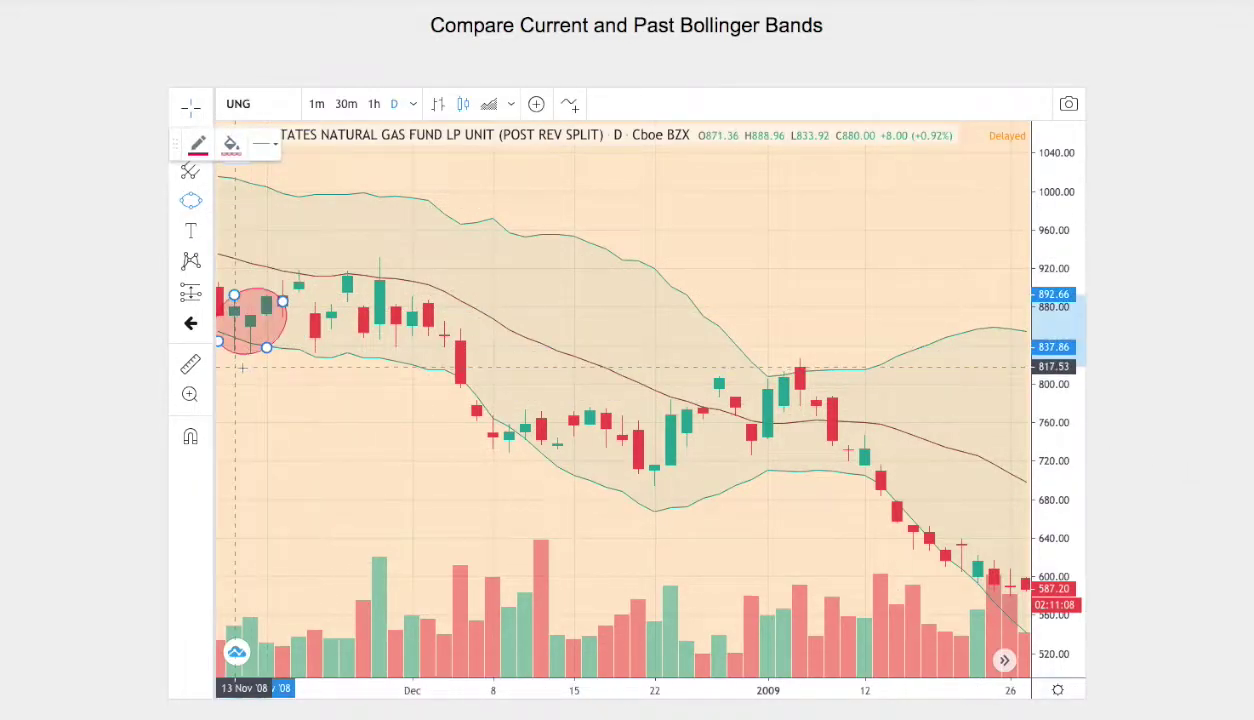
- Draw a blue-filled ellipse around the late November to early December 2008 candles and move the drawing toolbar clear of the tools
left_click(210, 204)
left_click(250, 302)
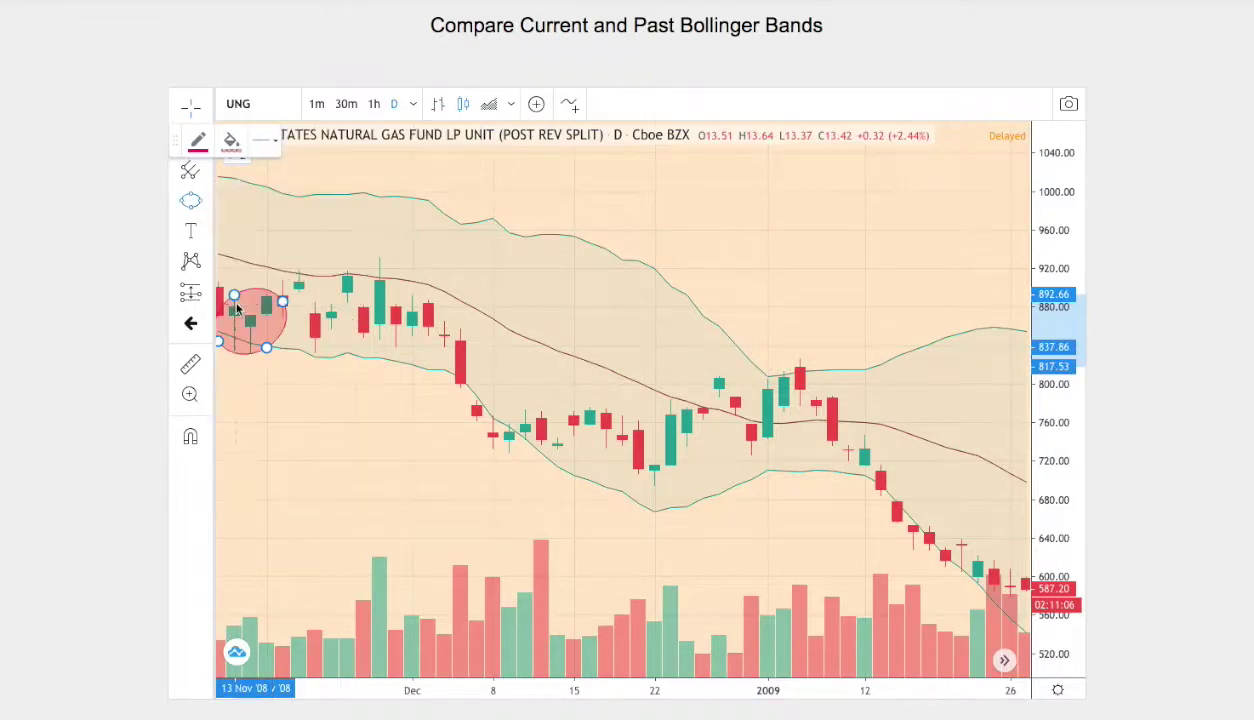
left_click_drag(363, 254, 444, 299)
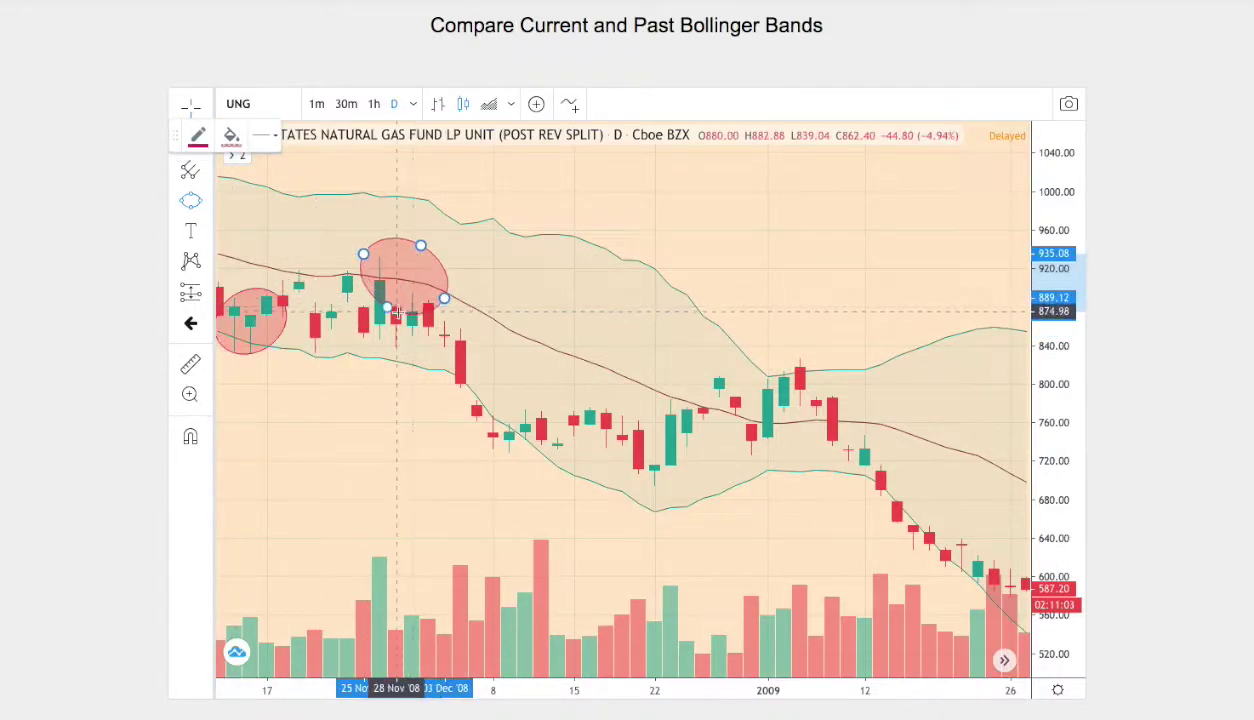
left_click(231, 134)
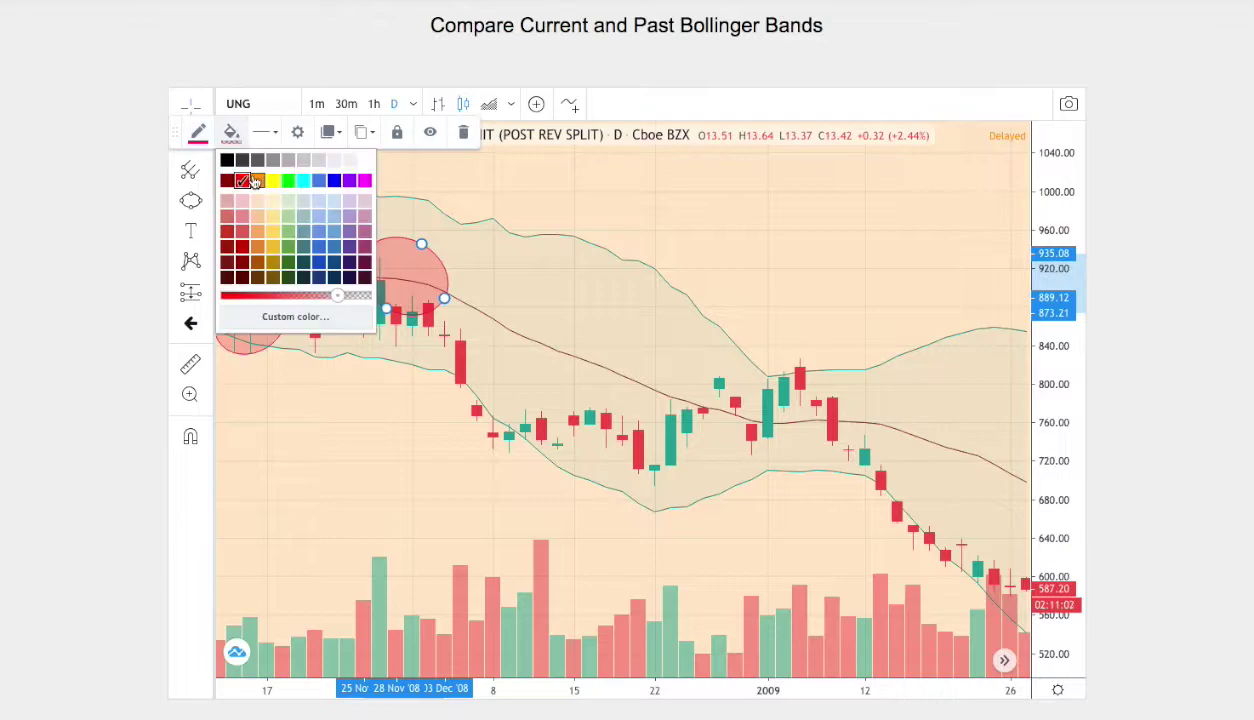
left_click(334, 181)
left_click_drag(176, 132, 255, 132)
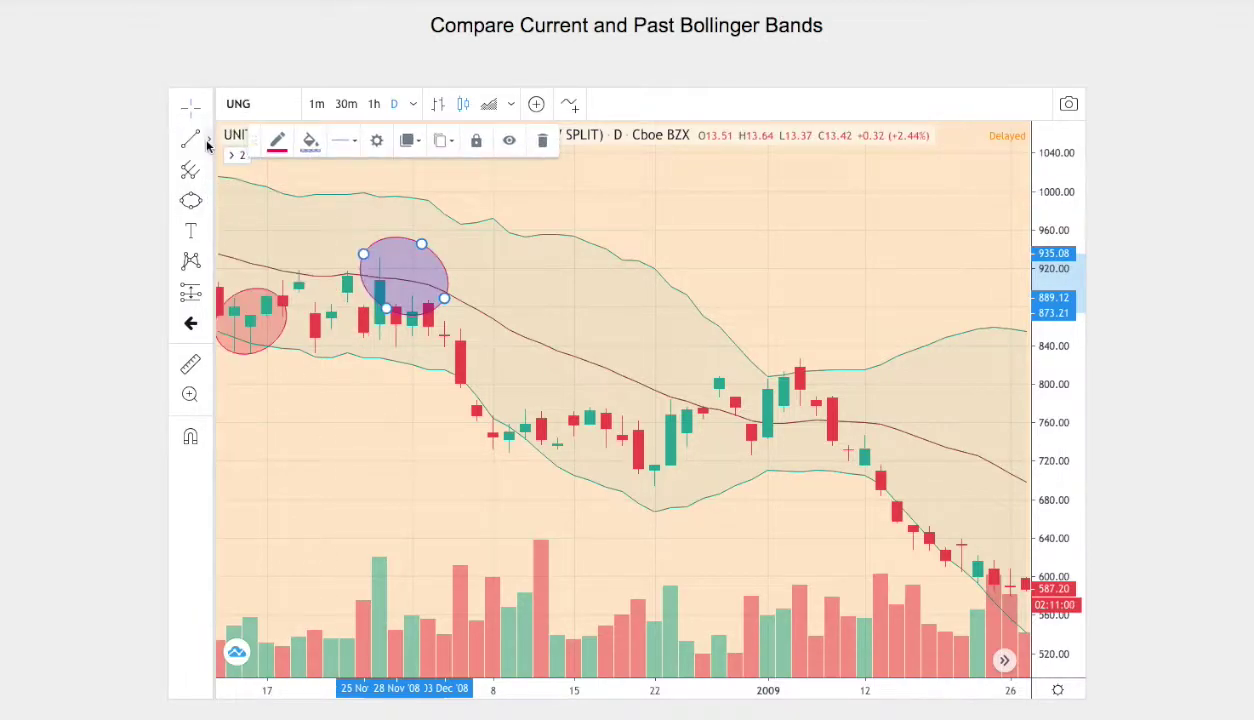
- Draw a parallel channel over the candles from 4 December to 26 December 2008 on the past UNG chart
left_click(204, 140)
left_click(232, 476)
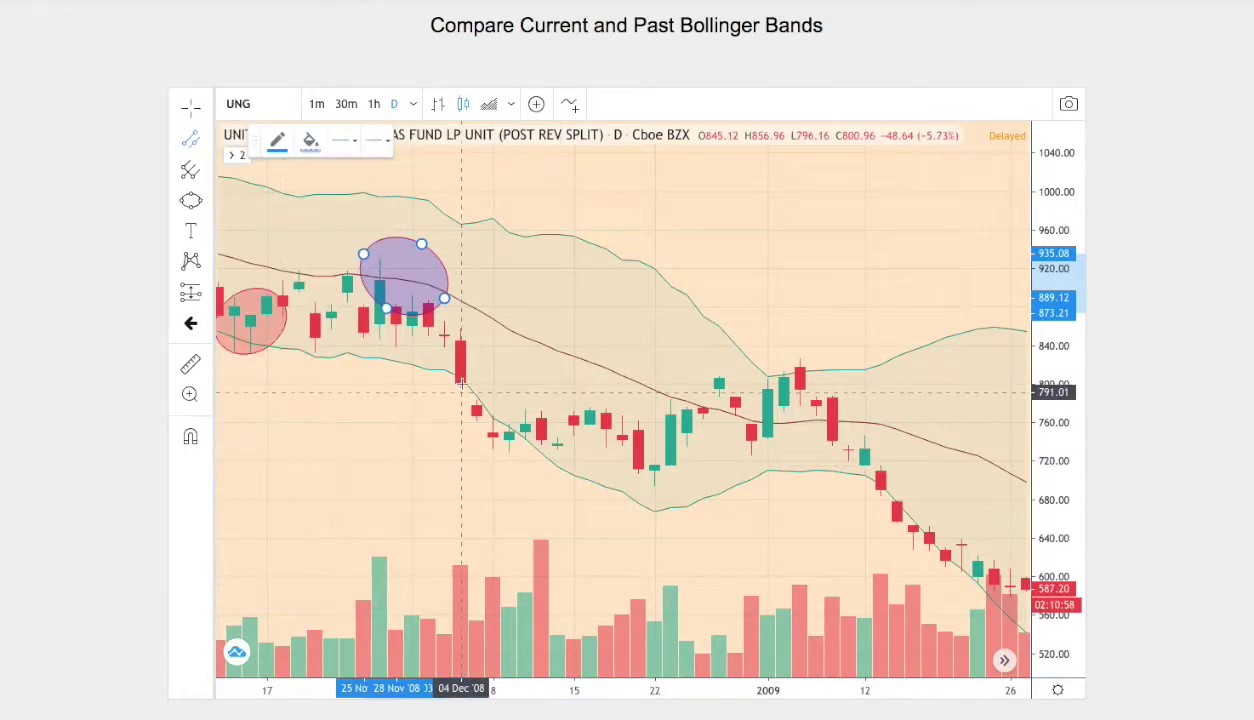
left_click(461, 348)
left_click(703, 424)
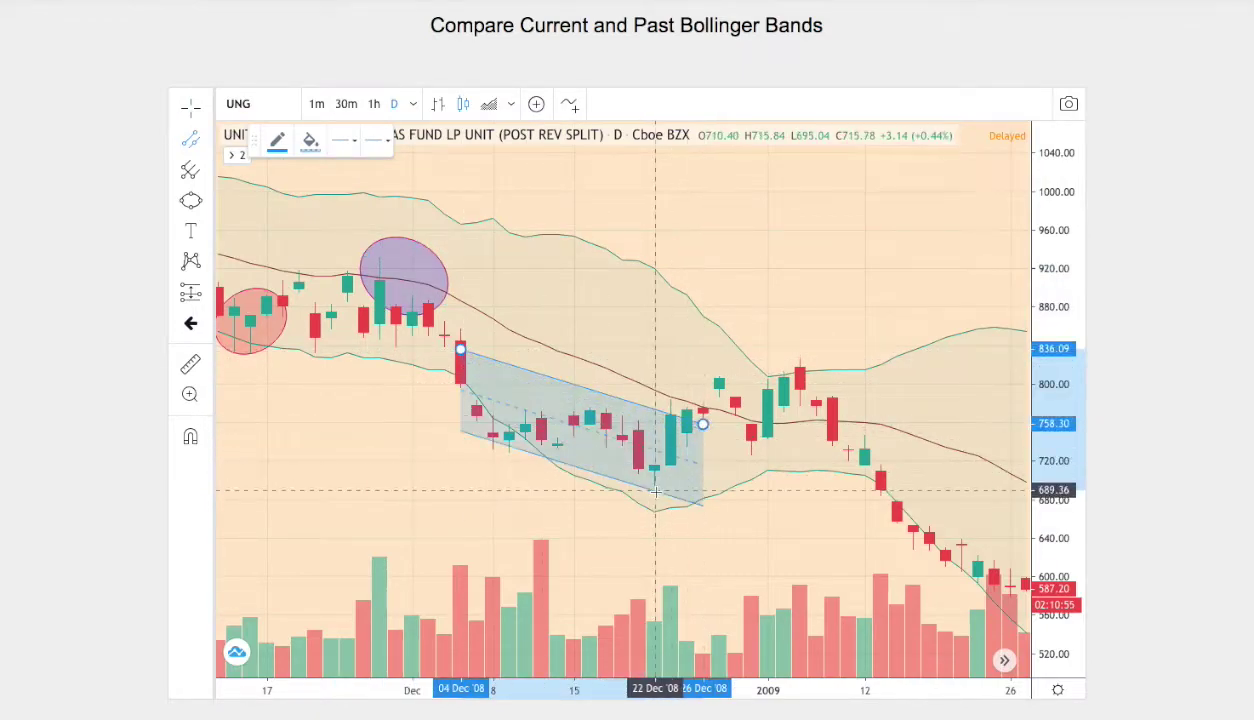
left_click(655, 490)
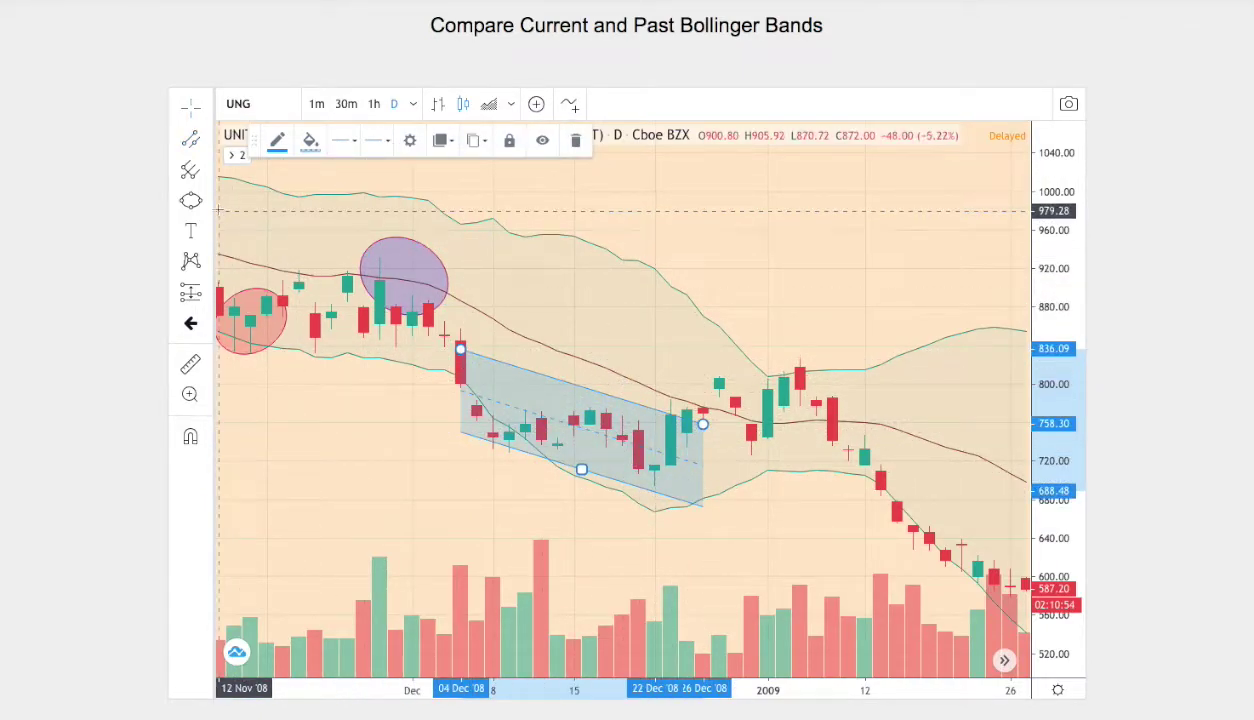
- Draw an ellipse around the early-January 2009 candles at the upper Bollinger band and fill it green
left_click(208, 204)
left_click(266, 300)
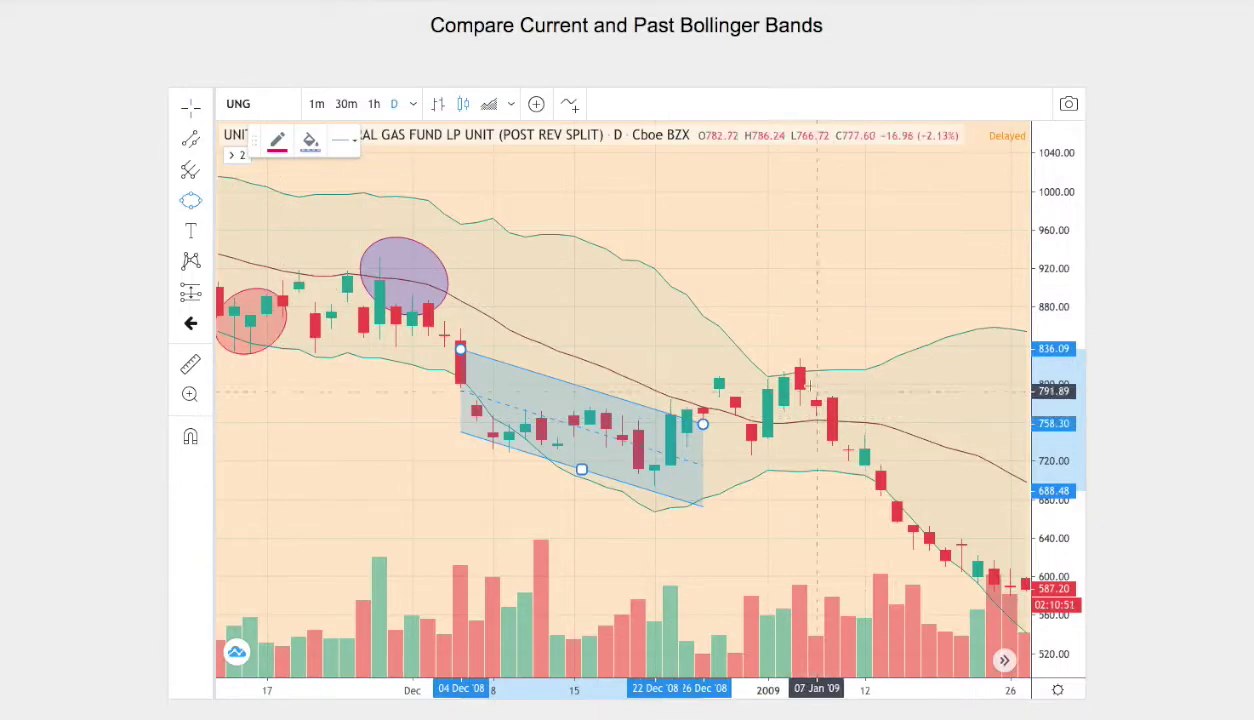
left_click(751, 377)
left_click(848, 393)
left_click(806, 347)
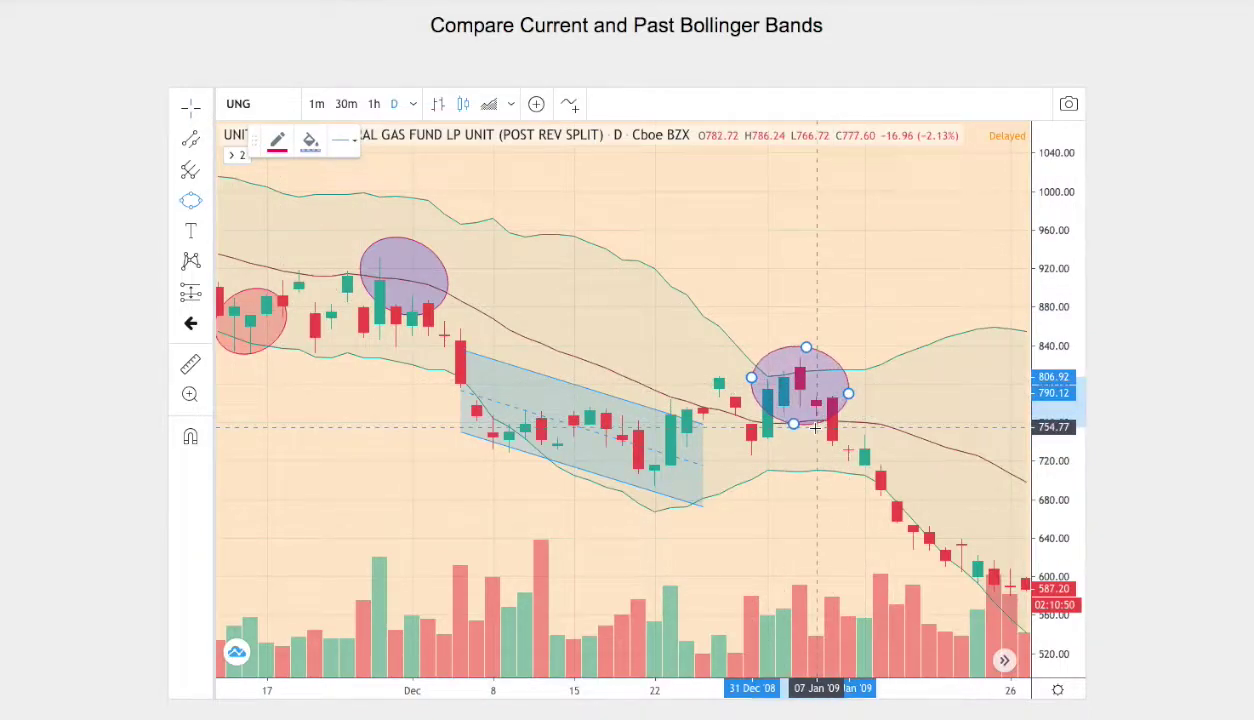
left_click(310, 140)
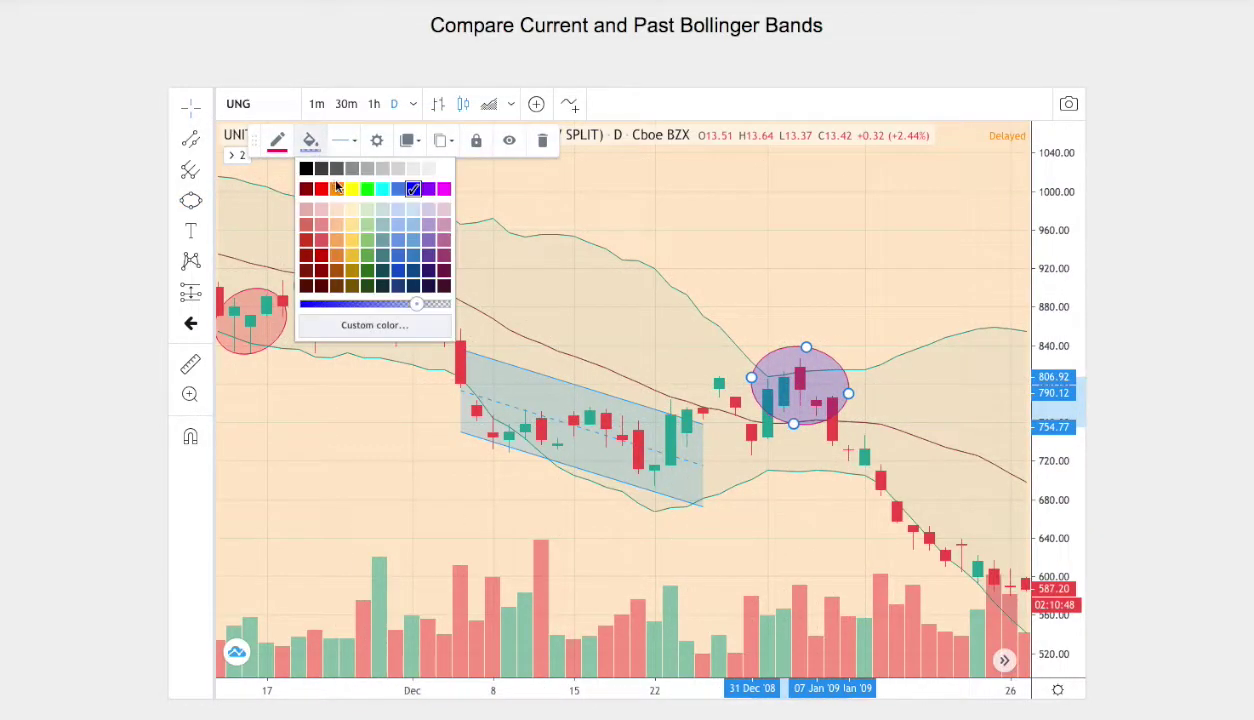
left_click(368, 190)
- Draw an ellipse around the late-January 2009 candles along the lower Bollinger band and fill it red
left_click(207, 200)
left_click(262, 302)
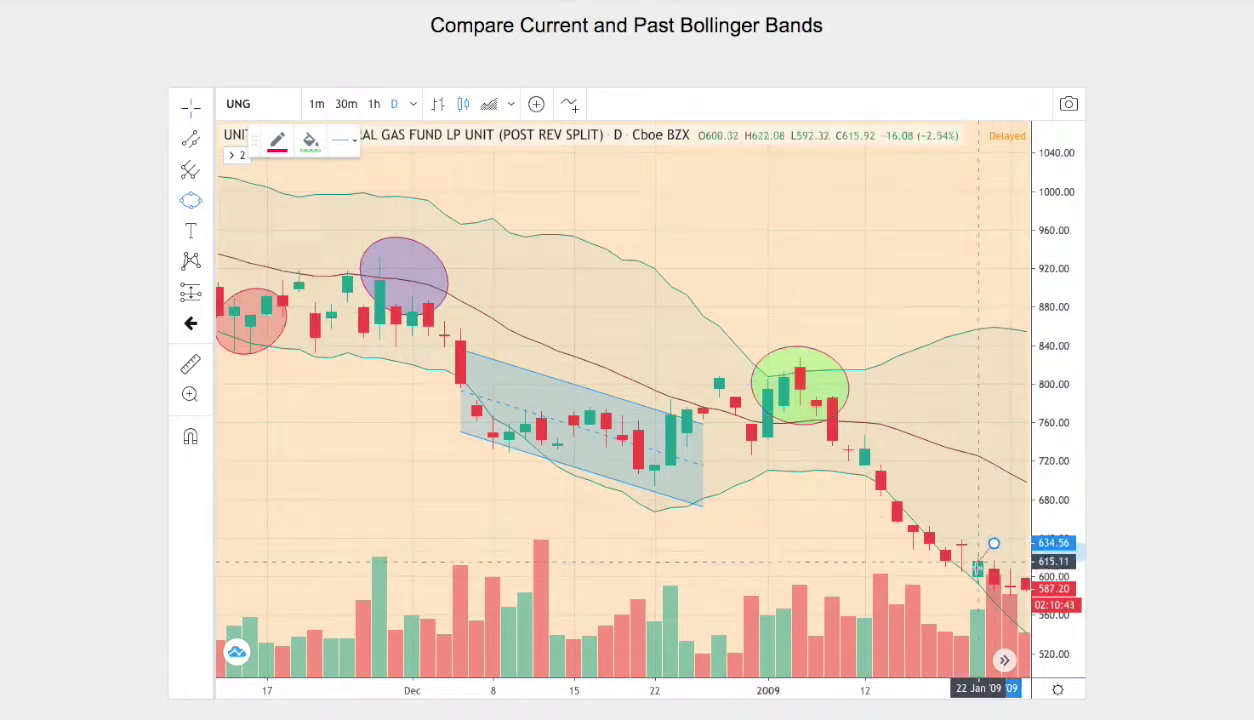
left_click_drag(1000, 598, 925, 522)
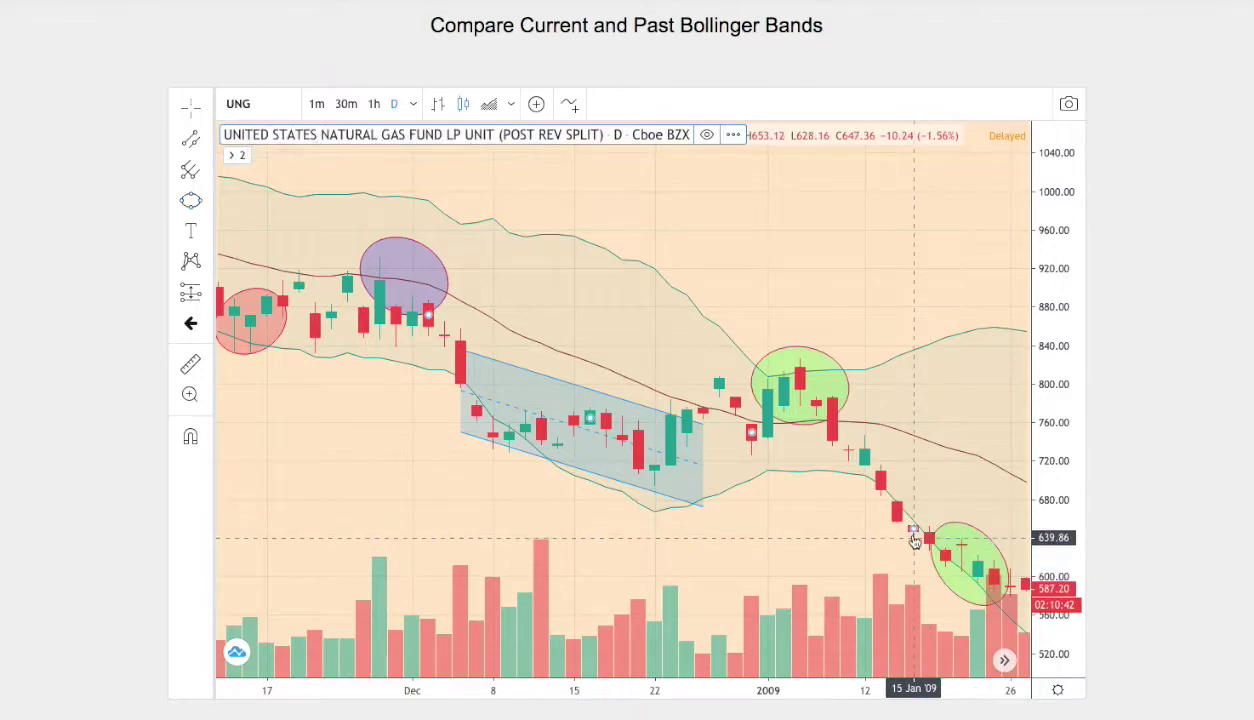
left_click(985, 578)
left_click(309, 145)
left_click(314, 190)
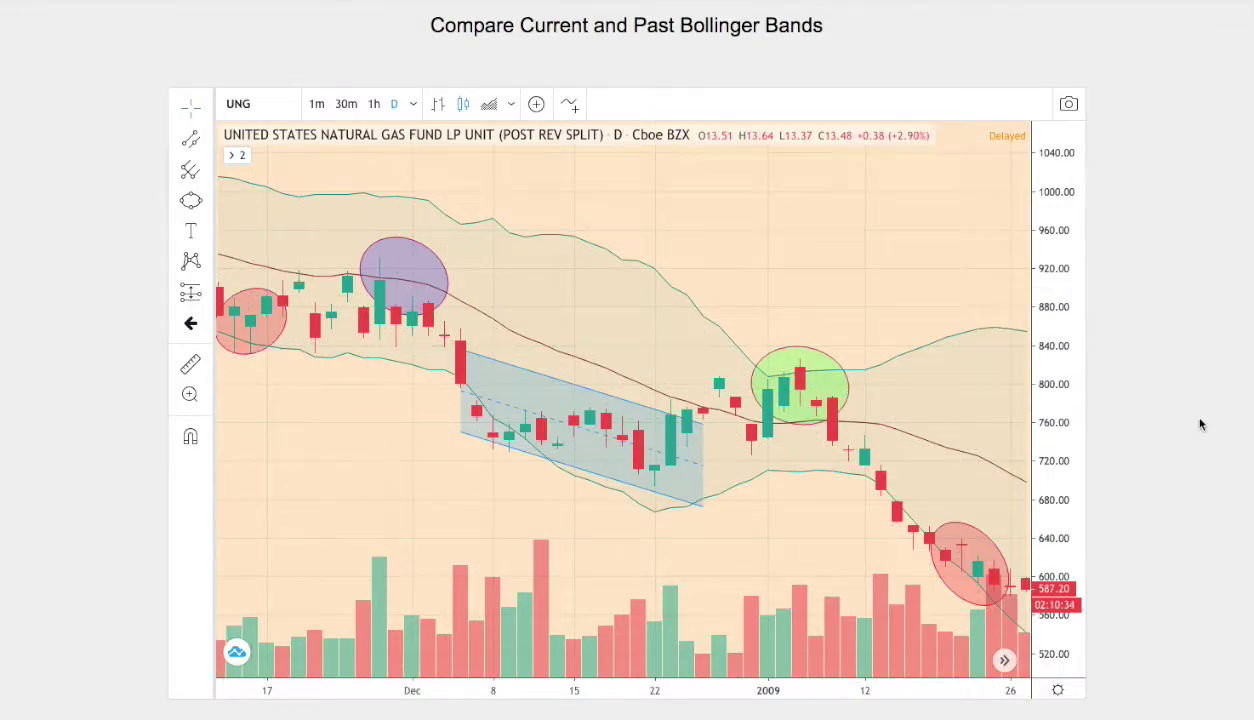
- Review the annotated current and past charts against the day 7 percentages, the sequence comparison chart and the Day By Day Probability table
scroll(1190, 424, "up", 3)
scroll(1177, 424, "up", 5)
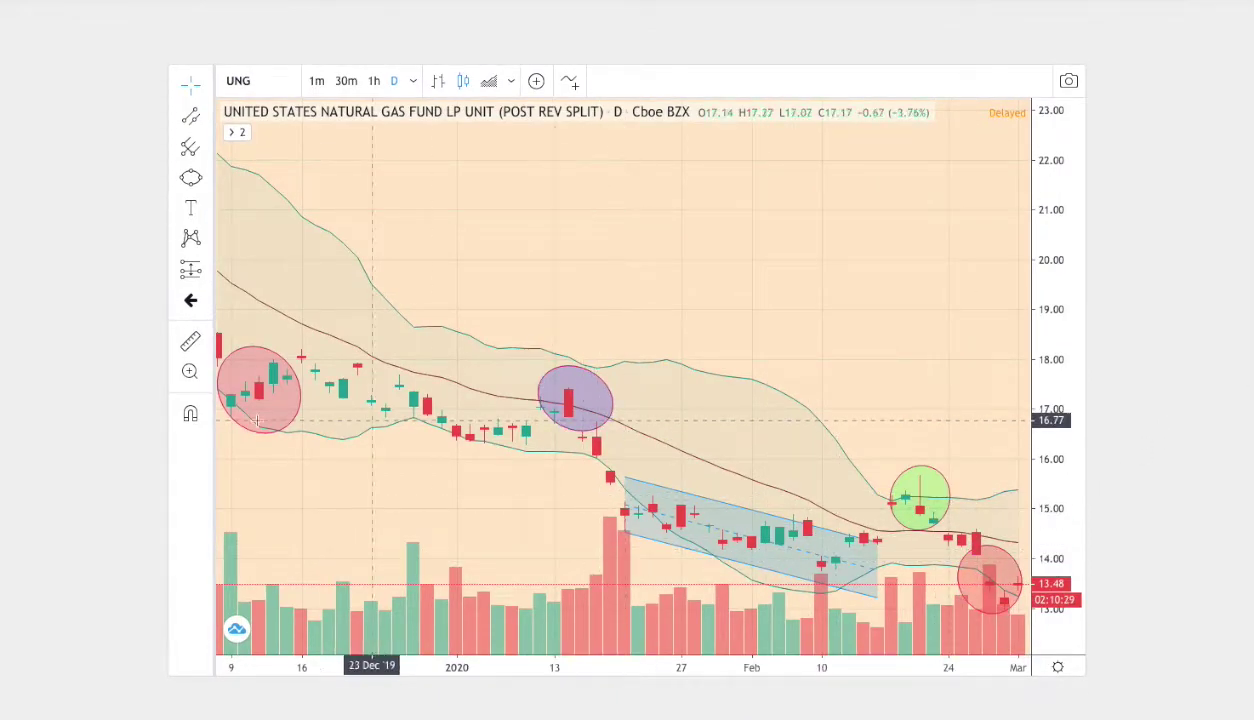
scroll(88, 438, "down", 15)
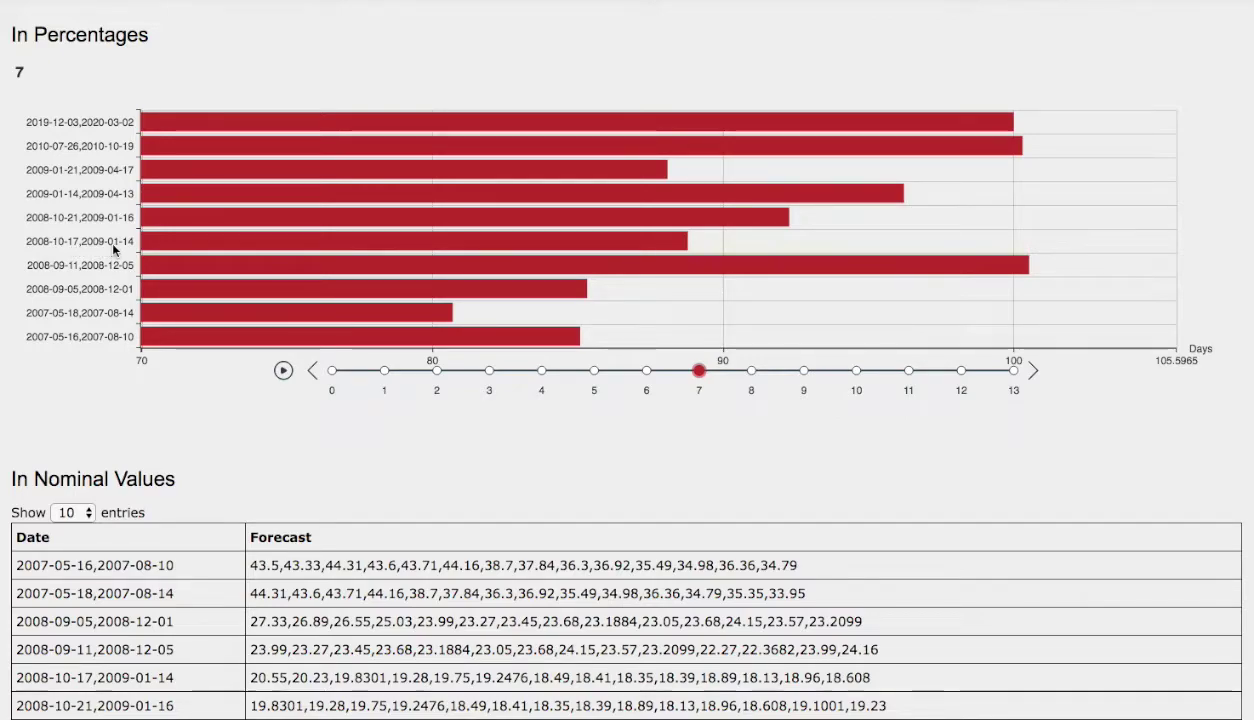
mouse_move(520, 255)
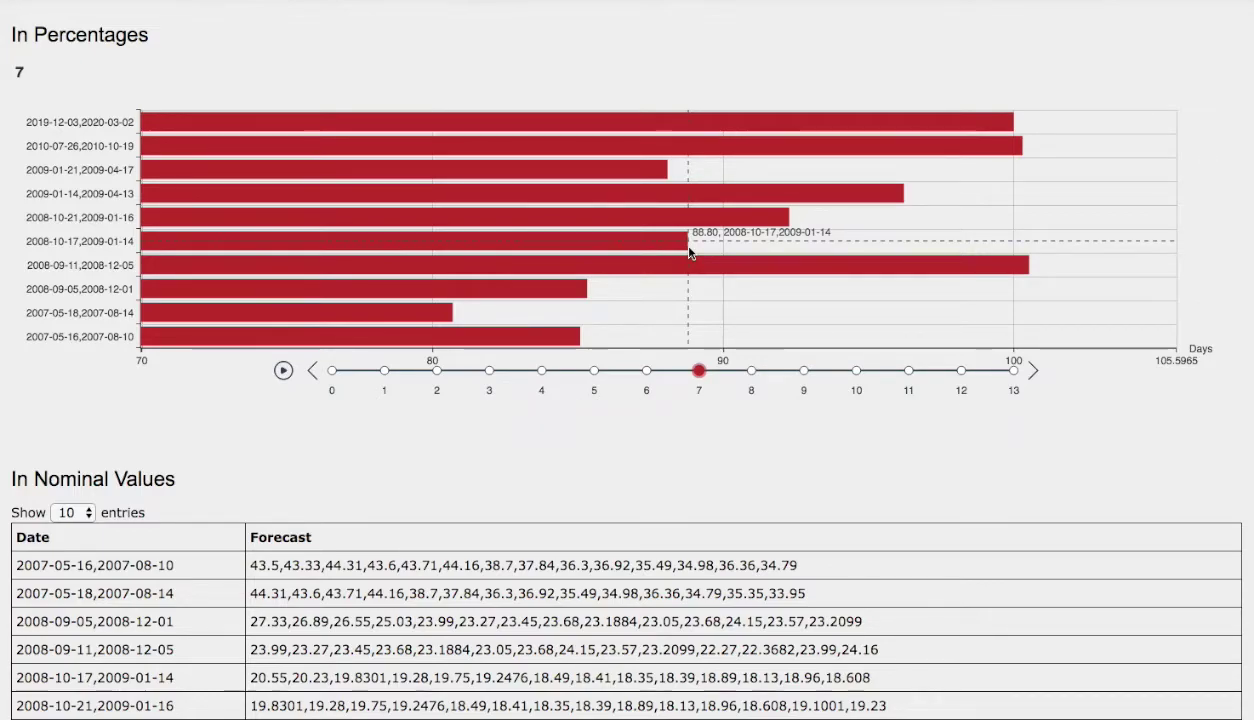
scroll(50, 235, "up", 15)
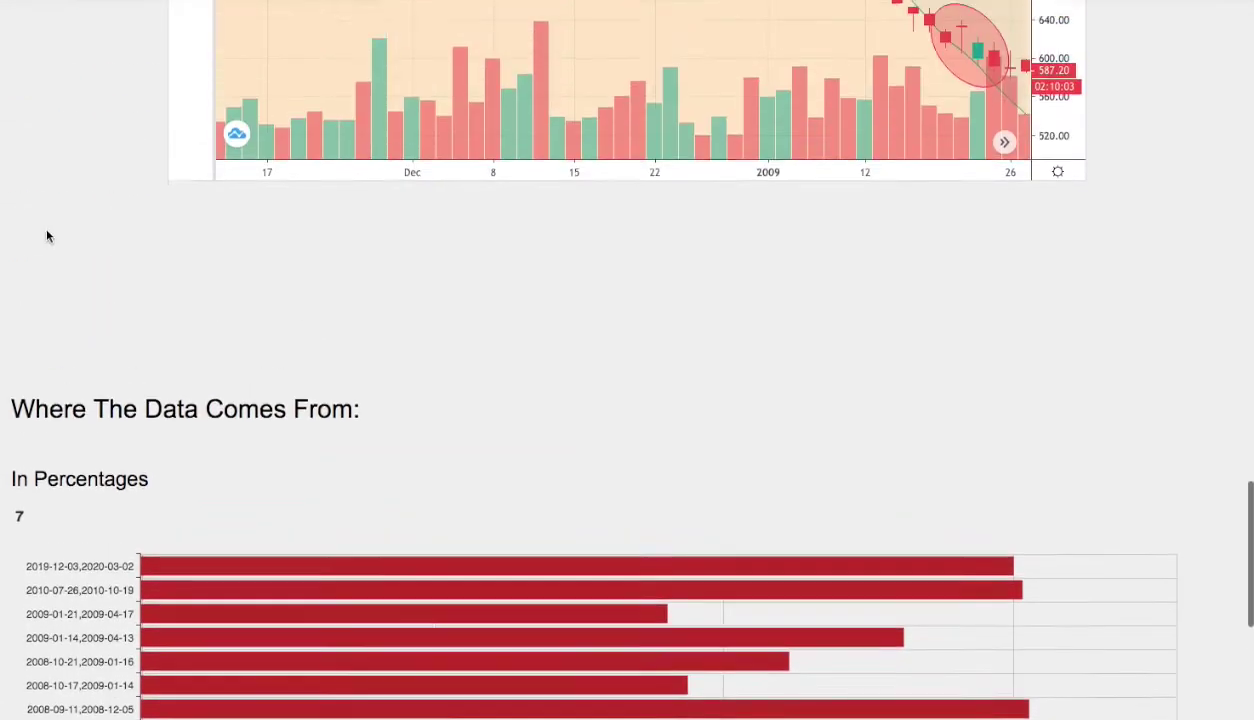
scroll(57, 238, "up", 20)
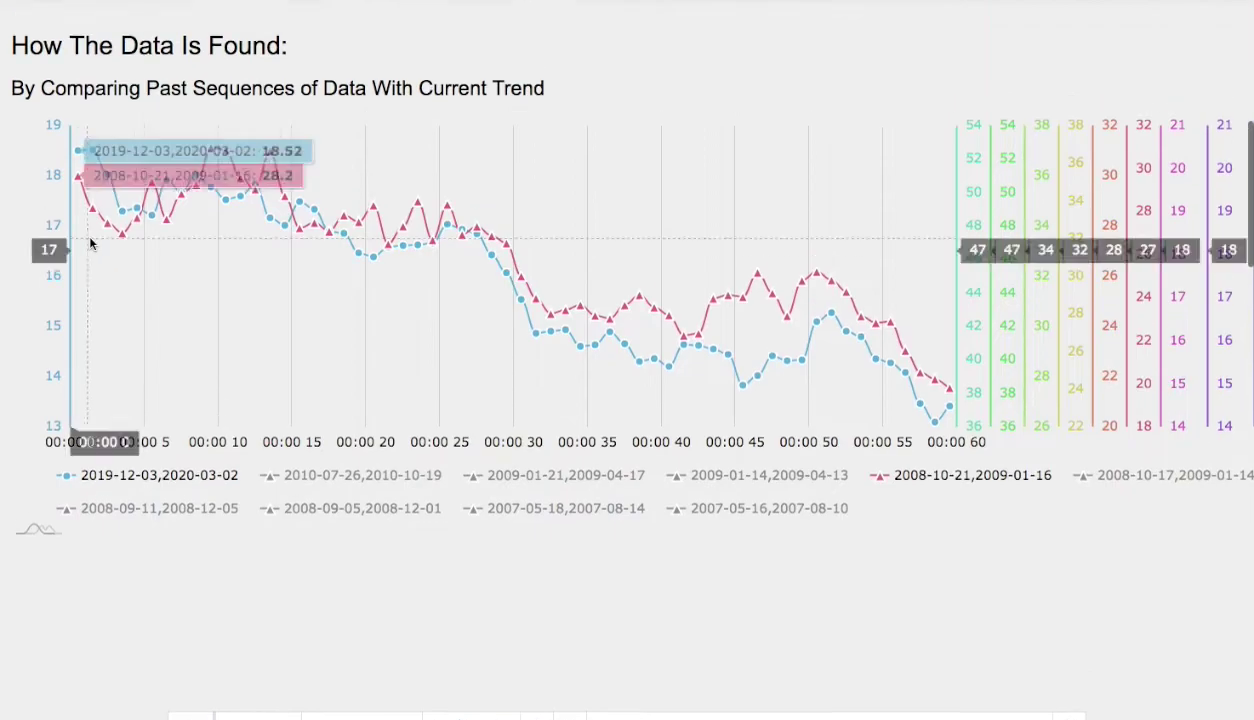
scroll(612, 210, "up", 2)
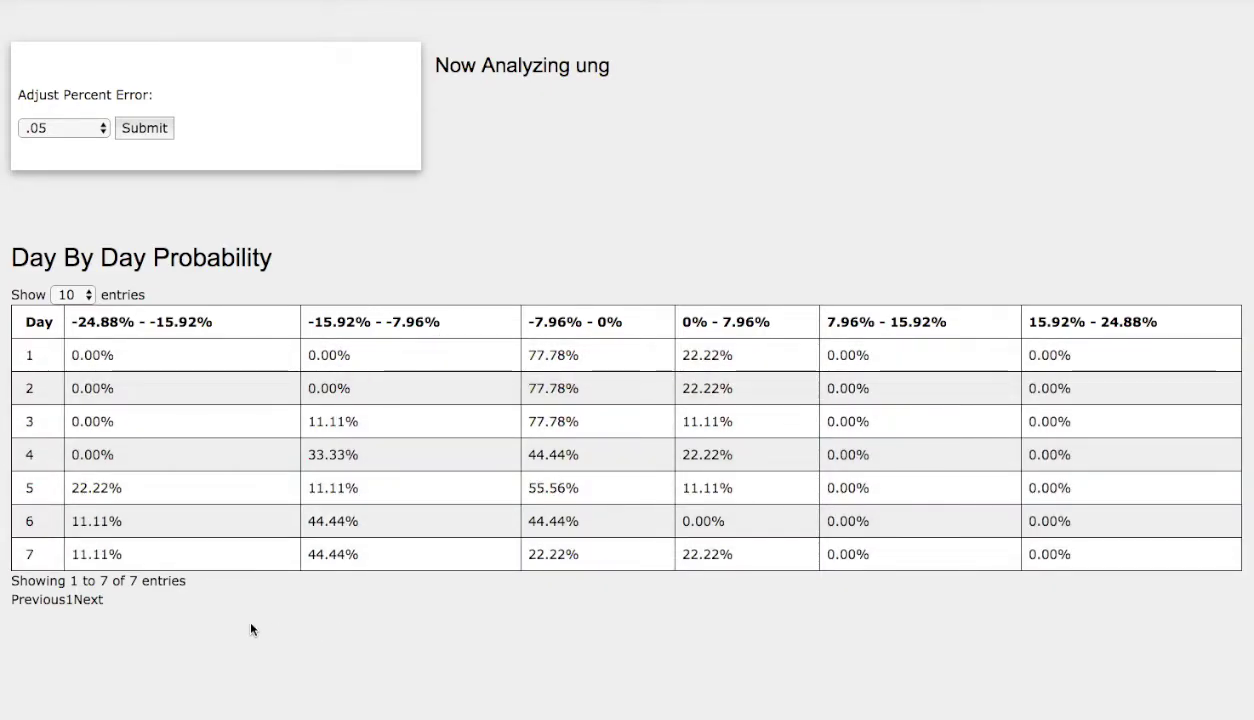
scroll(90, 640, "down", 8)
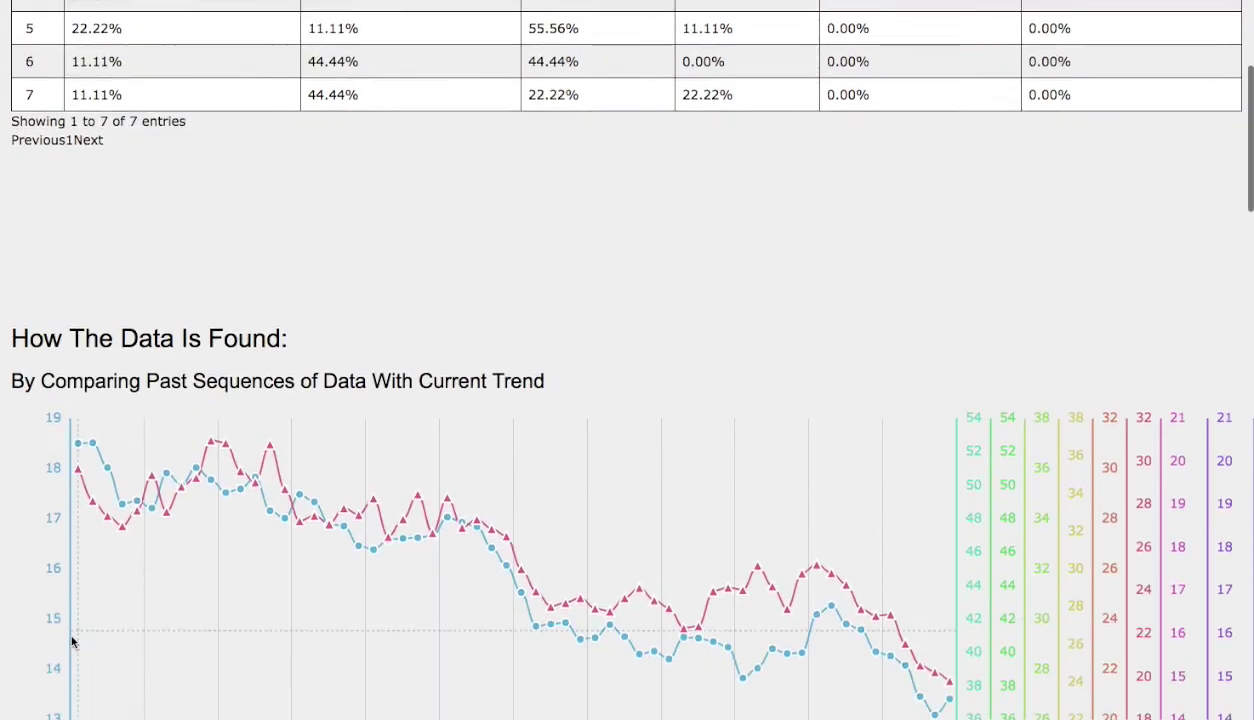
scroll(57, 636, "down", 20)
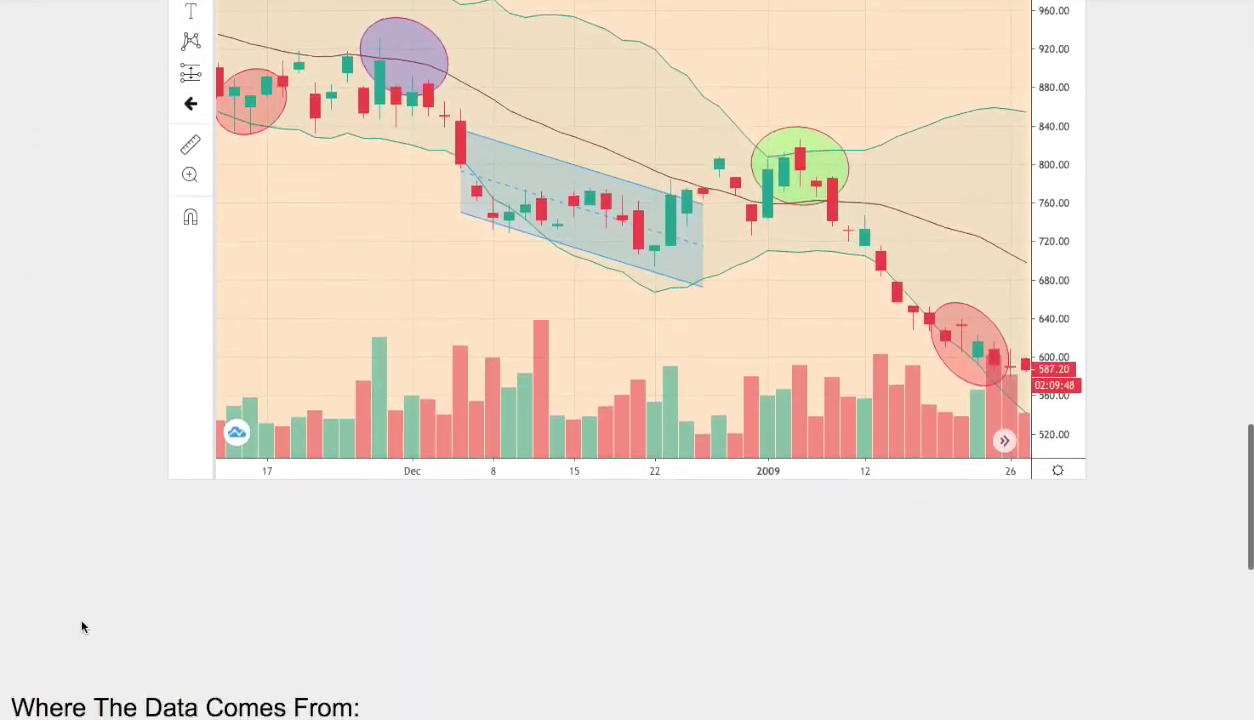
scroll(230, 544, "down", 5)
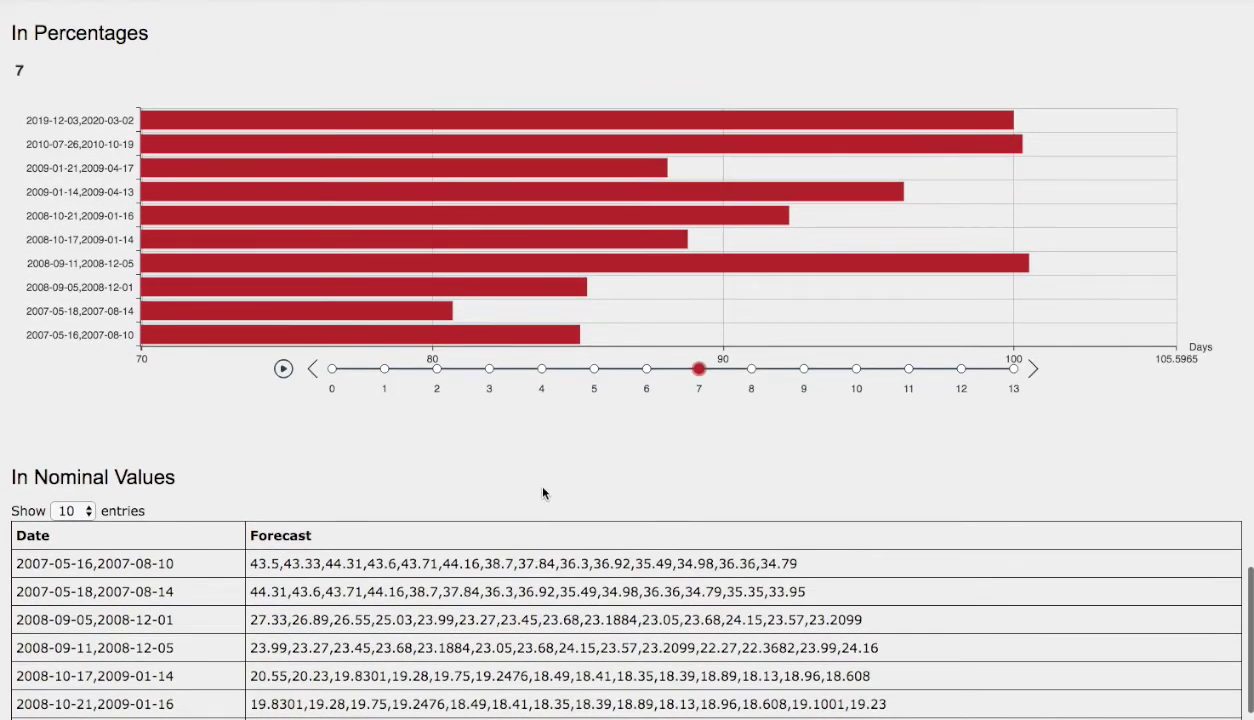